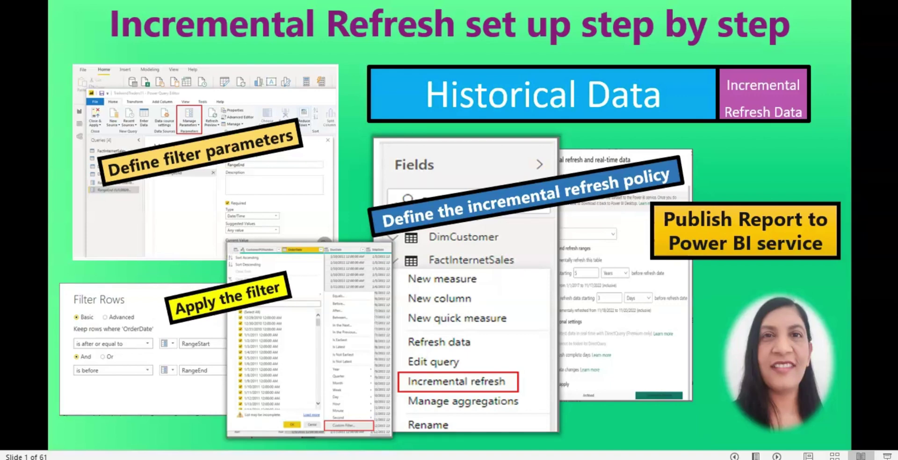
{"action": "left_click", "coordinate": [608, 213]}
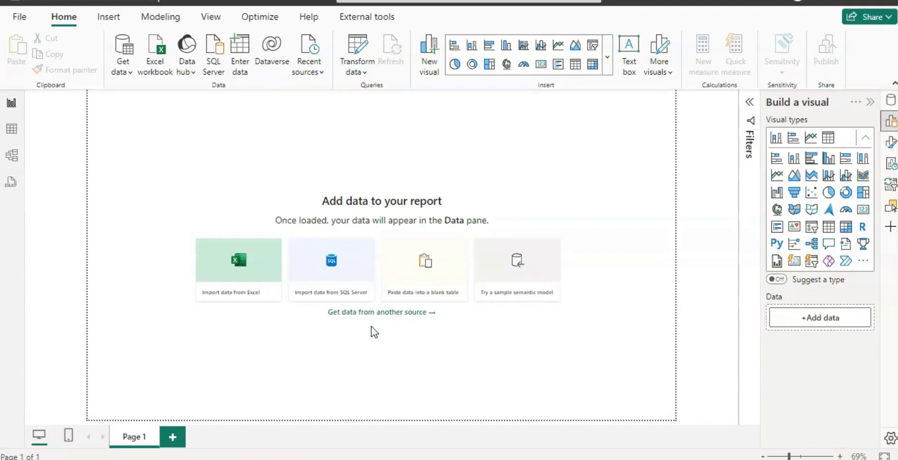
- Connect to the SQL Server database on server DESKTOP-6GUHRRJ\MSQLSERVER2020 in Import mode
{"action": "left_click", "coordinate": [334, 269]}
{"action": "left_click", "coordinate": [166, 377]}
{"action": "left_click", "coordinate": [322, 173]}
{"action": "type", "text": "DESKTOP-6GUFRRJ\\MSQLSERVER2020"}
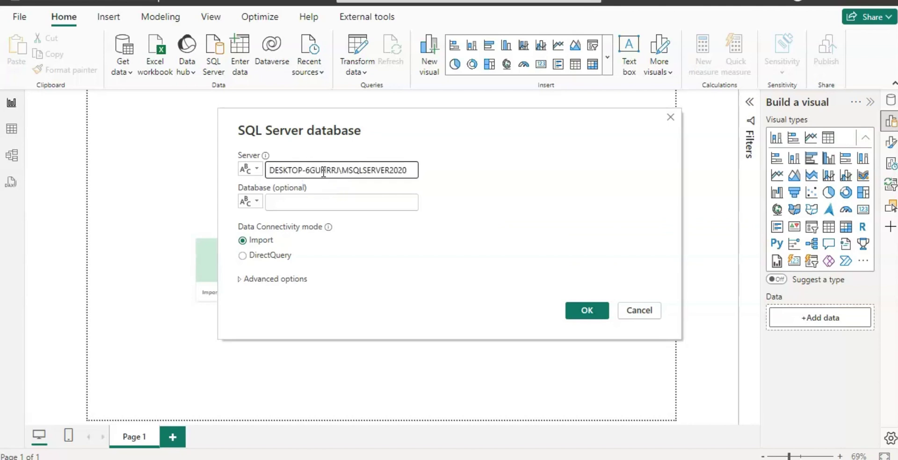
{"action": "left_click", "coordinate": [583, 310]}
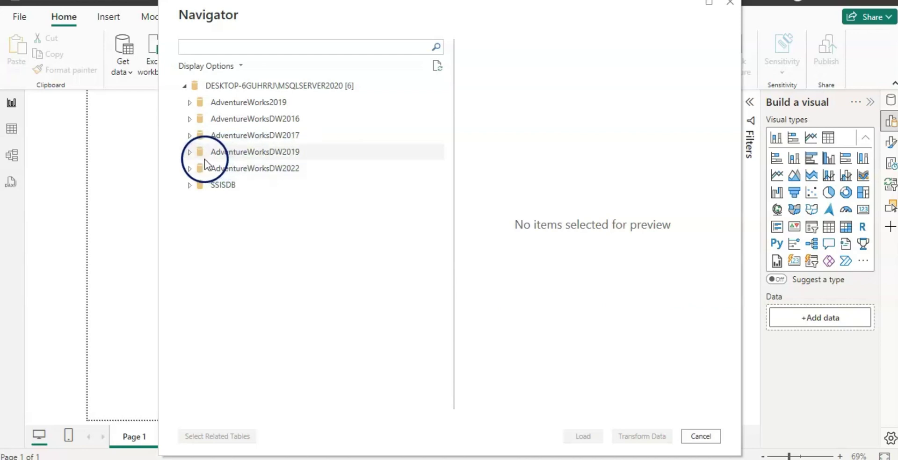
- Select the FactInternetSales and DimSalesTerritory tables from AdventureWorksDW2019 and open them for transformation
{"action": "left_click", "coordinate": [188, 153]}
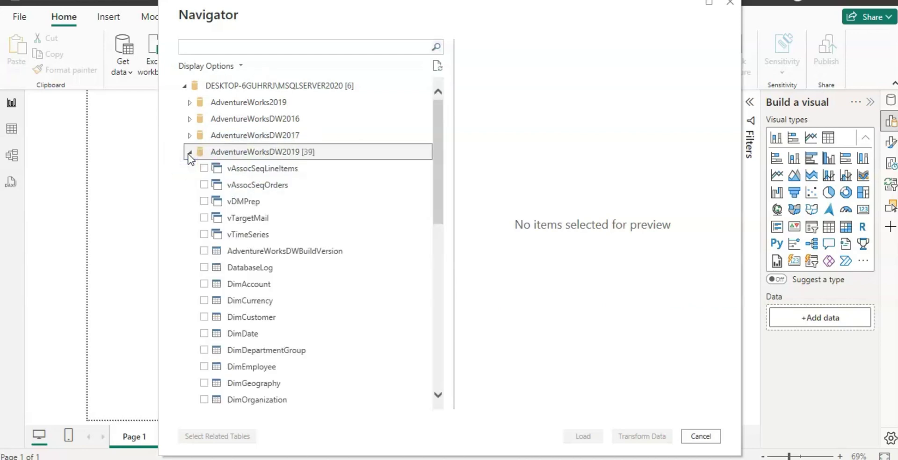
{"action": "left_click_drag", "start_coordinate": [439, 192], "coordinate": [425, 339]}
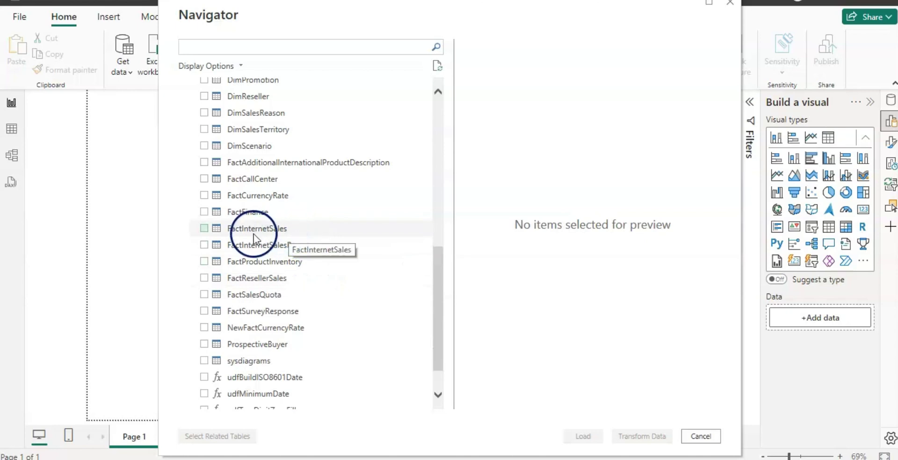
{"action": "left_click", "coordinate": [202, 226]}
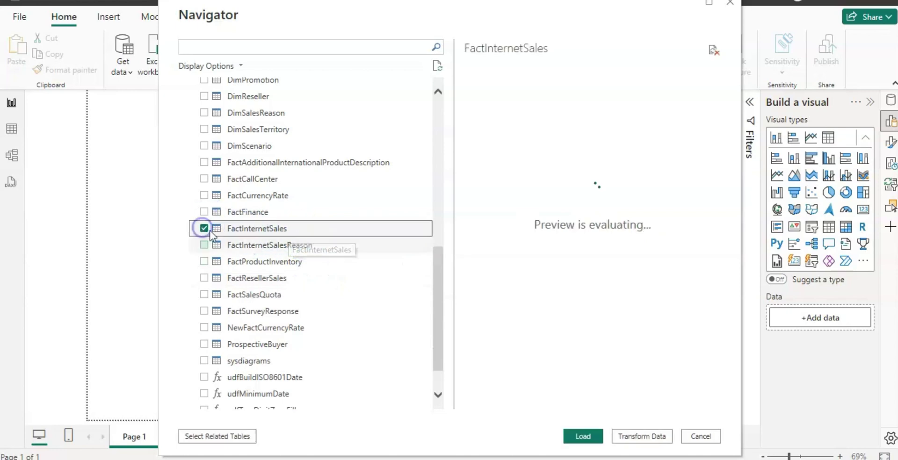
{"action": "left_click_drag", "start_coordinate": [435, 300], "coordinate": [430, 248]}
{"action": "left_click", "coordinate": [204, 338]}
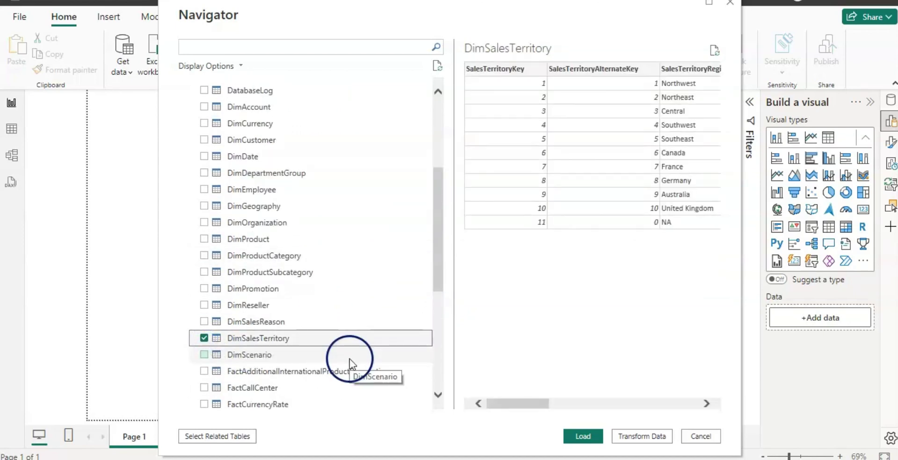
{"action": "left_click", "coordinate": [649, 439]}
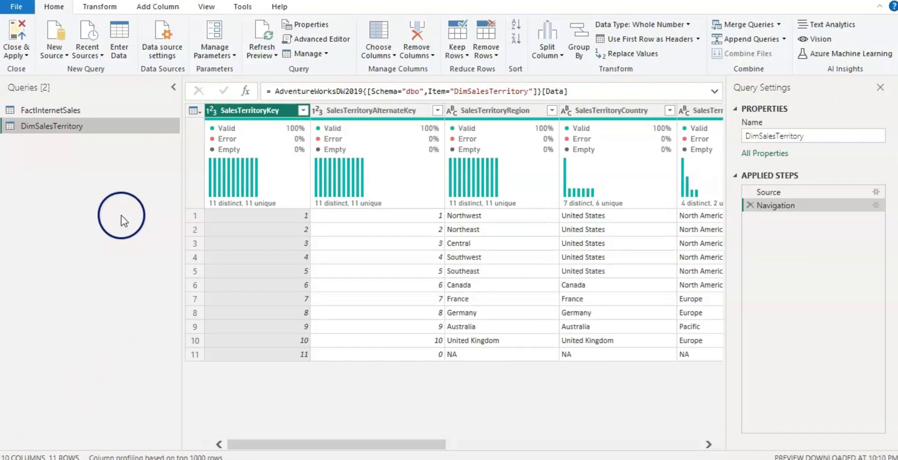
- Display the FactInternetSales query and examine its OrderDate column
{"action": "left_click", "coordinate": [74, 108]}
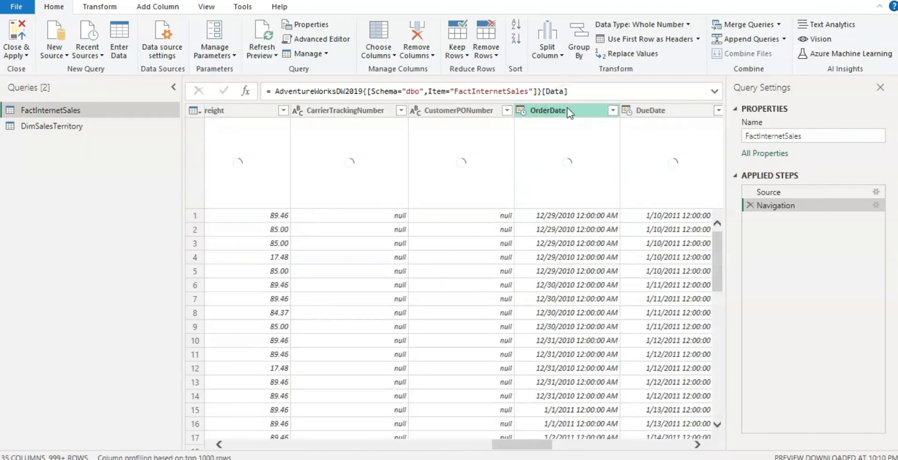
{"action": "left_click", "coordinate": [559, 119]}
{"action": "left_click", "coordinate": [461, 183]}
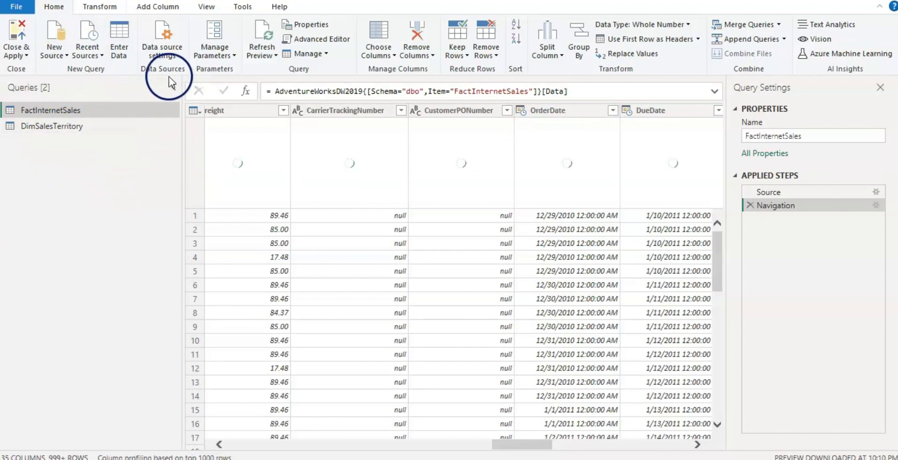
- Create a new query parameter named RangeStart
{"action": "left_click", "coordinate": [235, 56]}
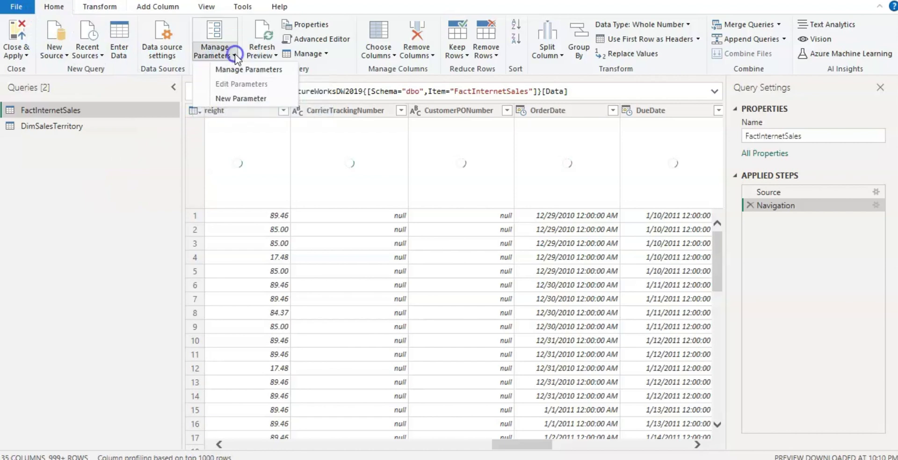
{"action": "left_click", "coordinate": [238, 99]}
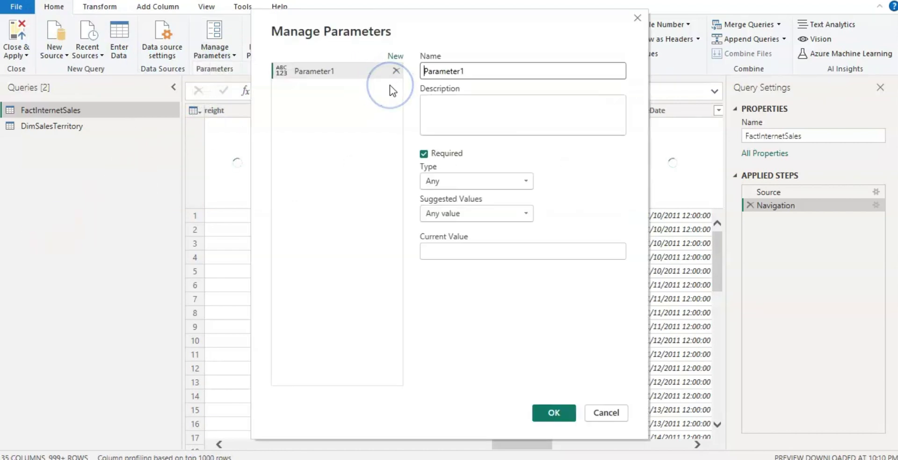
{"action": "left_click", "coordinate": [473, 70]}
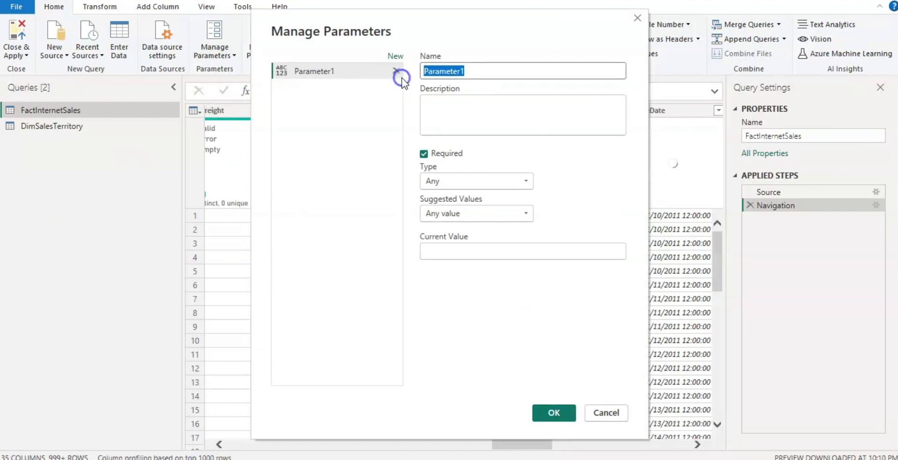
{"action": "left_click", "coordinate": [368, 151]}
{"action": "type", "text": "Range"}
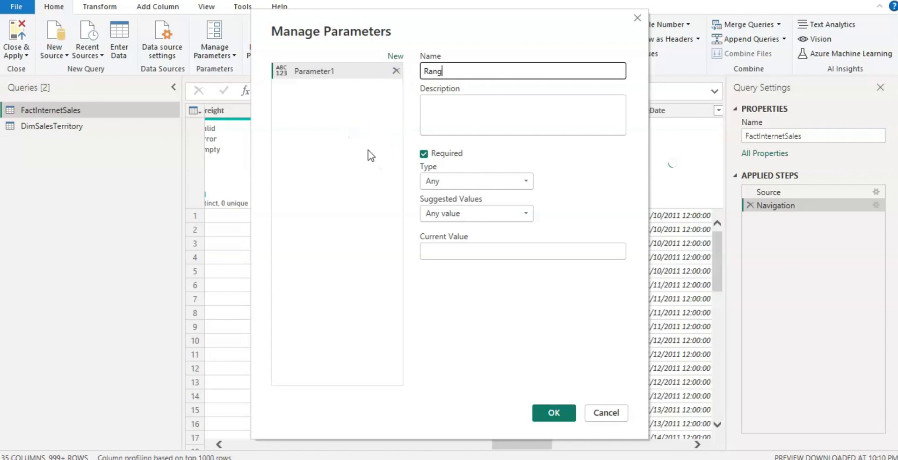
{"action": "left_click", "coordinate": [373, 149]}
{"action": "type", "text": "Start"}
- Copy the parameter's name, RangeStart, into its description
{"action": "left_click", "coordinate": [492, 117]}
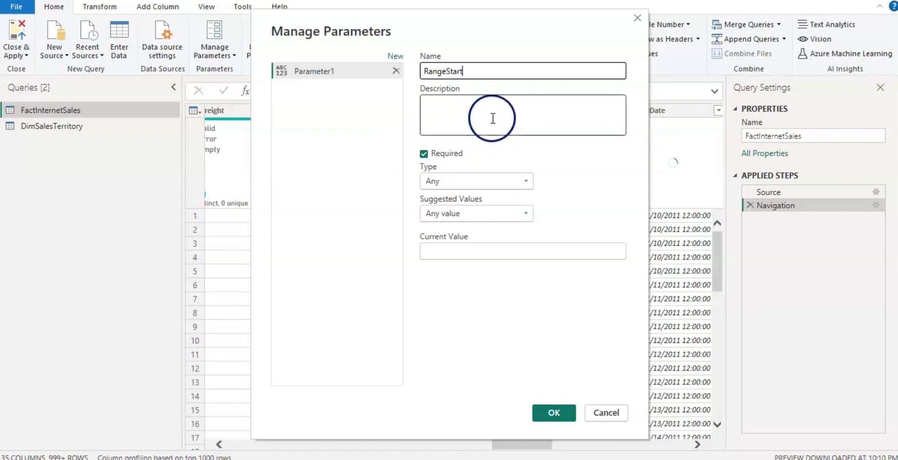
{"action": "left_click_drag", "start_coordinate": [475, 72], "coordinate": [413, 72]}
{"action": "key", "text": "ctrl+c"}
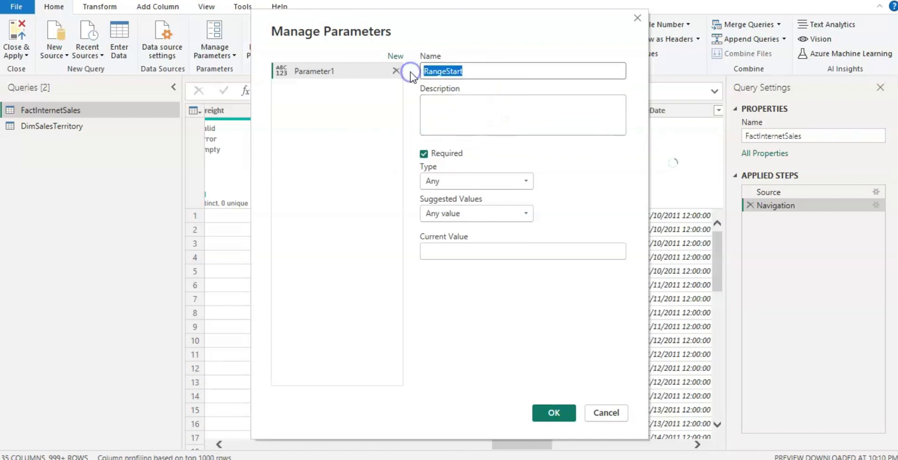
{"action": "left_click", "coordinate": [446, 119]}
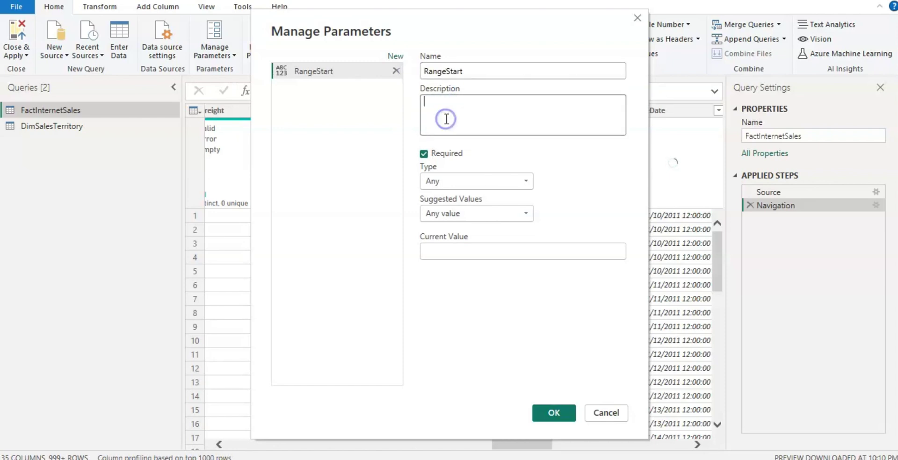
{"action": "key", "text": "ctrl+v"}
{"action": "left_click", "coordinate": [488, 128]}
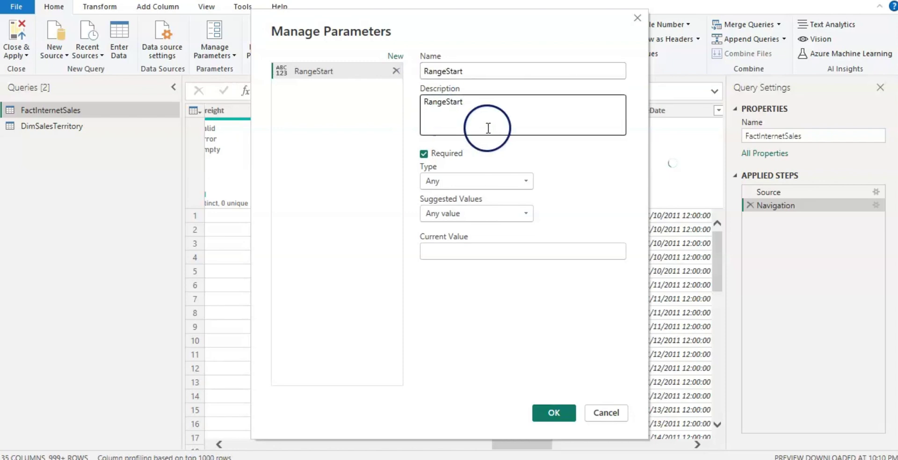
- Set the RangeStart parameter's type to Date/Time and its current value to 2011-01-01
{"action": "left_click", "coordinate": [526, 181]}
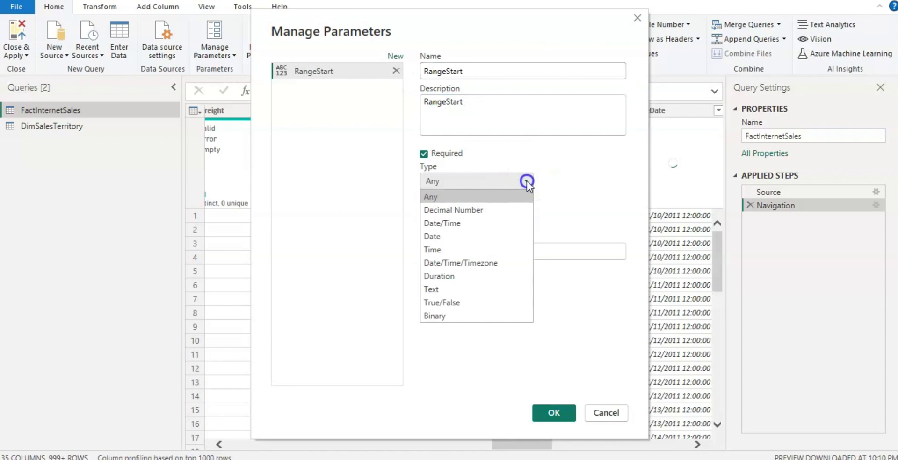
{"action": "left_click", "coordinate": [465, 223]}
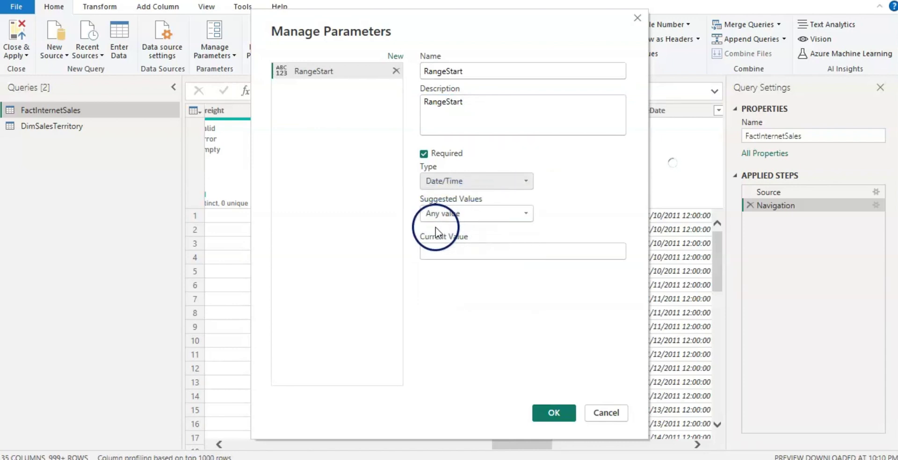
{"action": "left_click", "coordinate": [463, 250]}
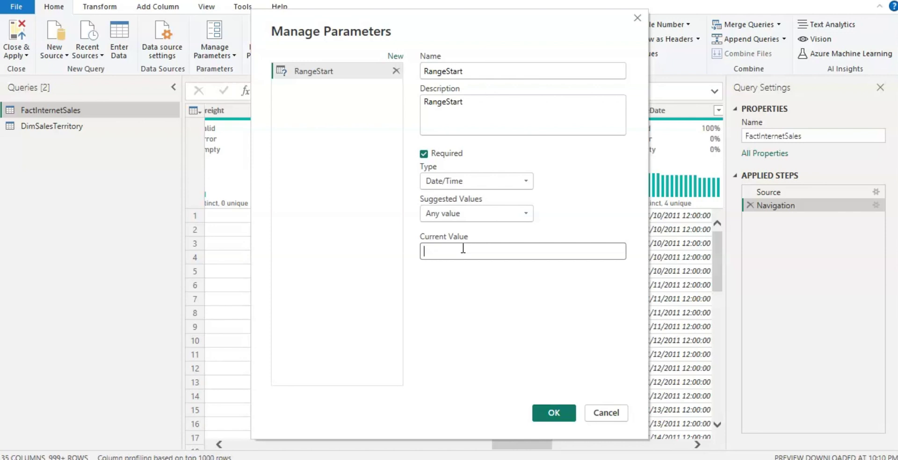
{"action": "type", "text": "2011"}
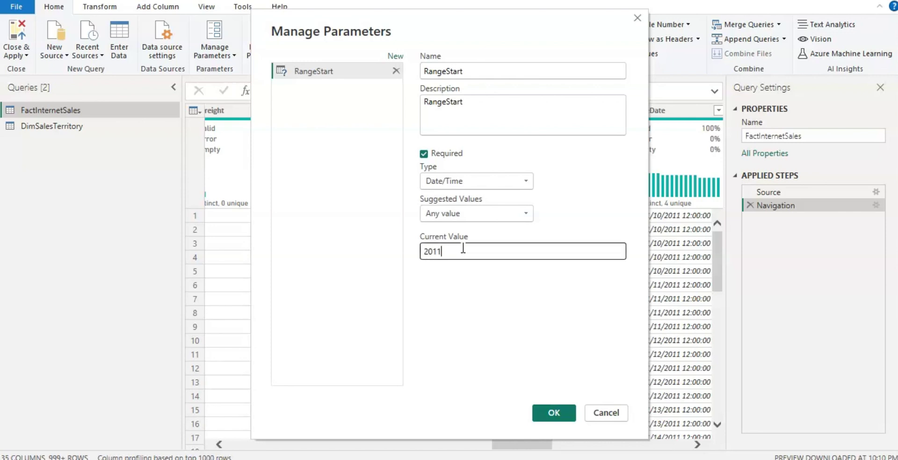
{"action": "type", "text": "-"}
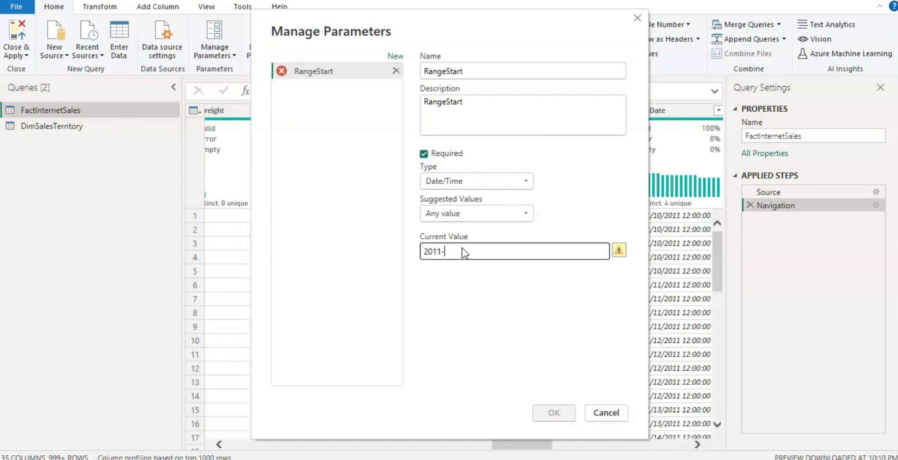
{"action": "type", "text": "01"}
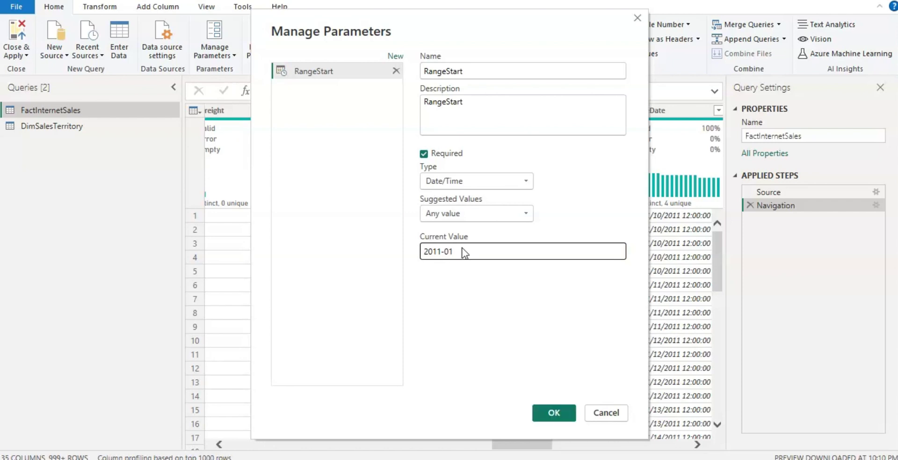
{"action": "type", "text": "-01"}
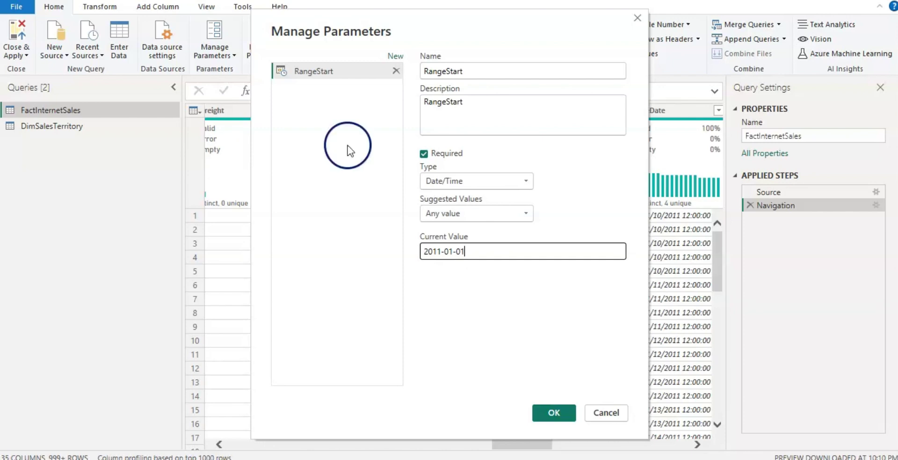
- Add a second parameter and name it RangeEnd
{"action": "left_click", "coordinate": [394, 57]}
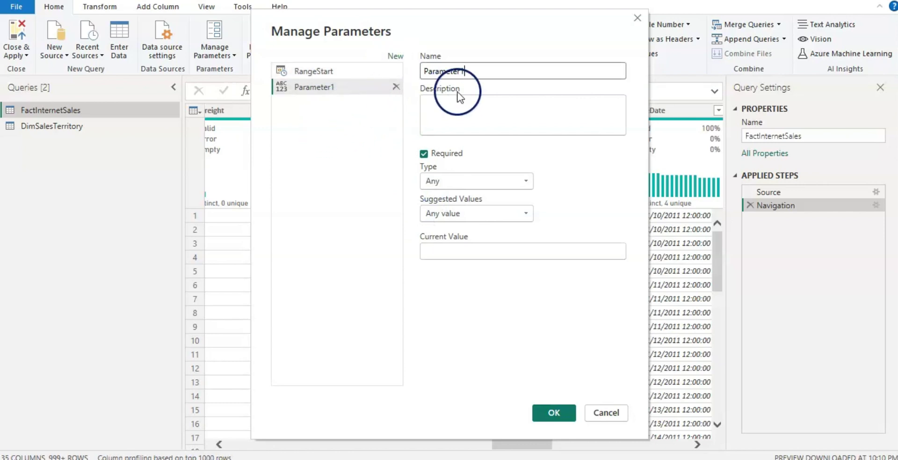
{"action": "left_click", "coordinate": [470, 71]}
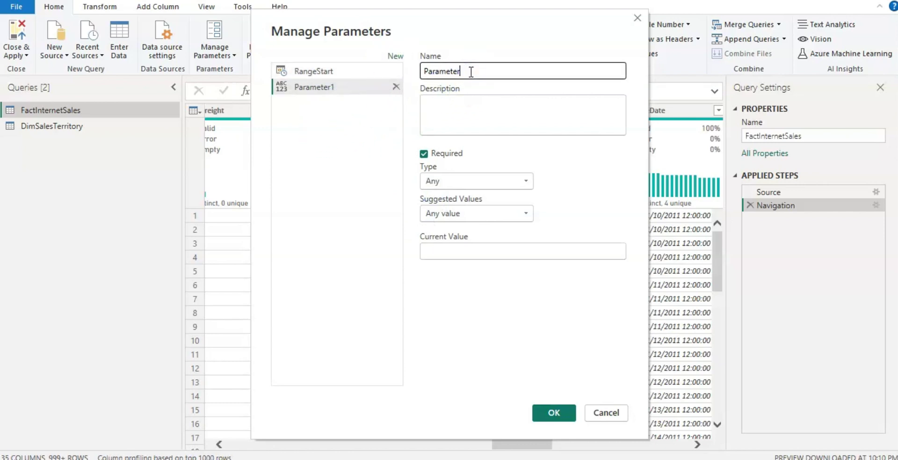
{"action": "key", "text": "BackSpace"}
{"action": "key", "text": "BackSpace"}
{"action": "key", "text": "BackSpace"}
{"action": "key", "text": "BackSpace"}
{"action": "key", "text": "BackSpace"}
{"action": "key", "text": "BackSpace"}
{"action": "key", "text": "BackSpace"}
{"action": "key", "text": "BackSpace"}
{"action": "key", "text": "BackSpace"}
{"action": "key", "text": "BackSpace"}
{"action": "type", "text": "RangeEnd"}
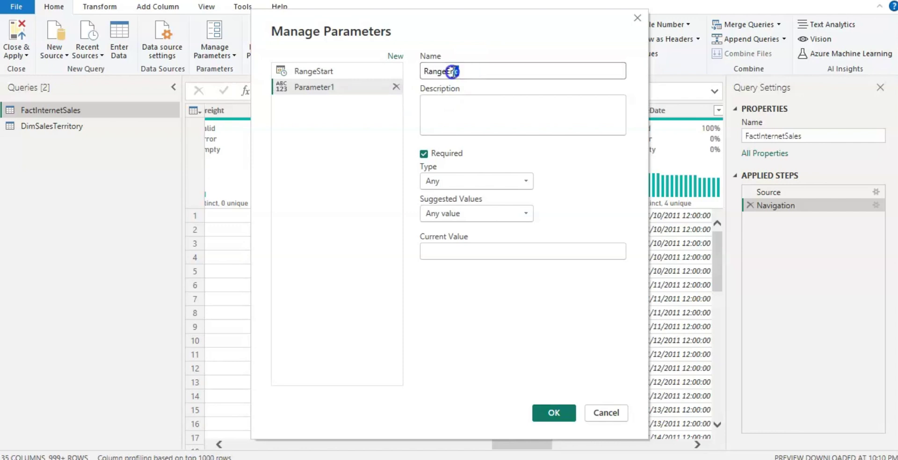
- Copy the second parameter's name, RangeEnd, into its description
{"action": "double_click", "coordinate": [451, 71]}
{"action": "key", "text": "ctrl+c"}
{"action": "left_click", "coordinate": [474, 129]}
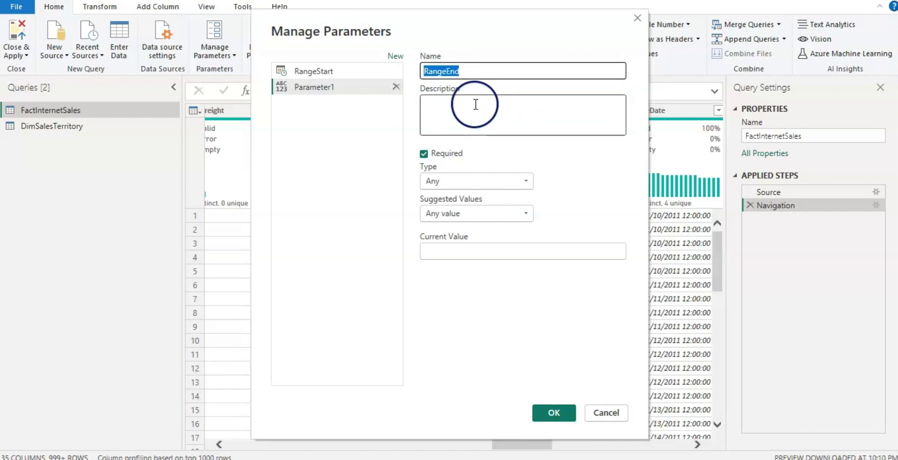
{"action": "left_click", "coordinate": [475, 103]}
{"action": "key", "text": "ctrl+v"}
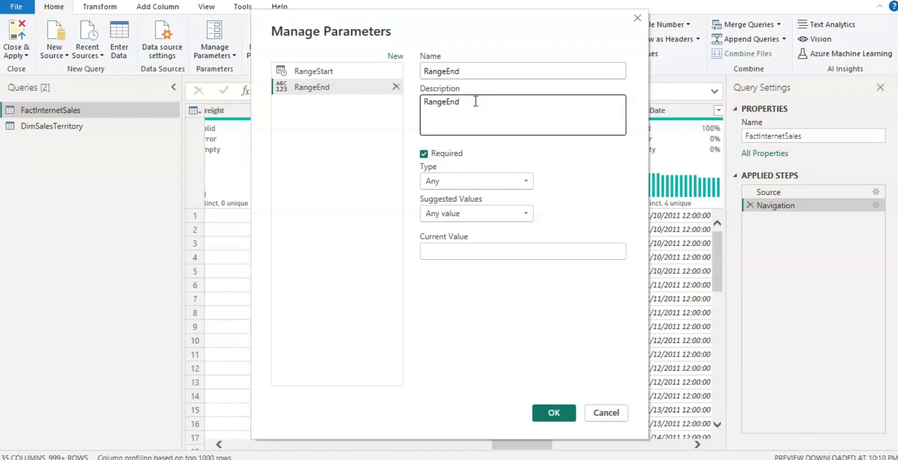
- Set the RangeEnd parameter's type to Date/Time and its current value to 2013-06-30
{"action": "left_click", "coordinate": [463, 250]}
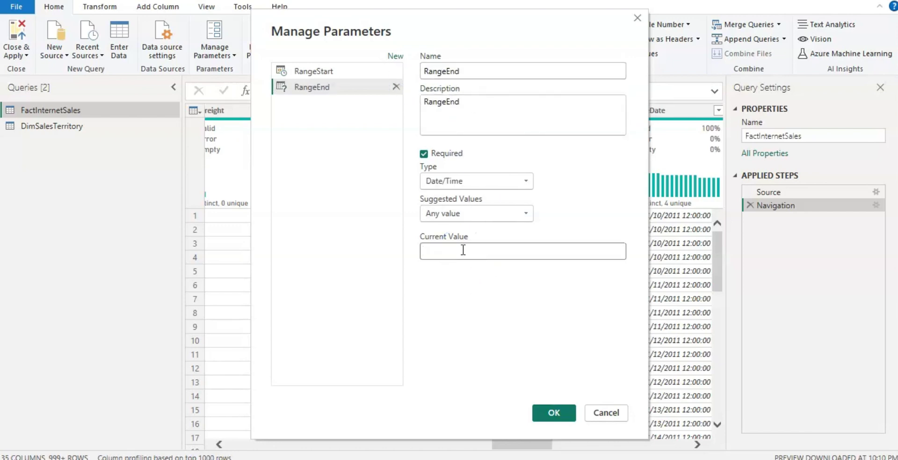
{"action": "type", "text": "2011-"}
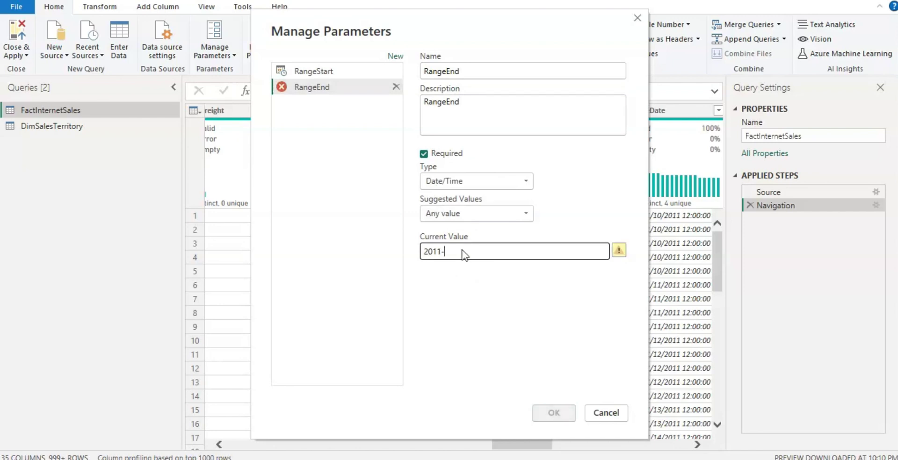
{"action": "key", "text": "BackSpace"}
{"action": "key", "text": "BackSpace"}
{"action": "type", "text": "3-306-30"}
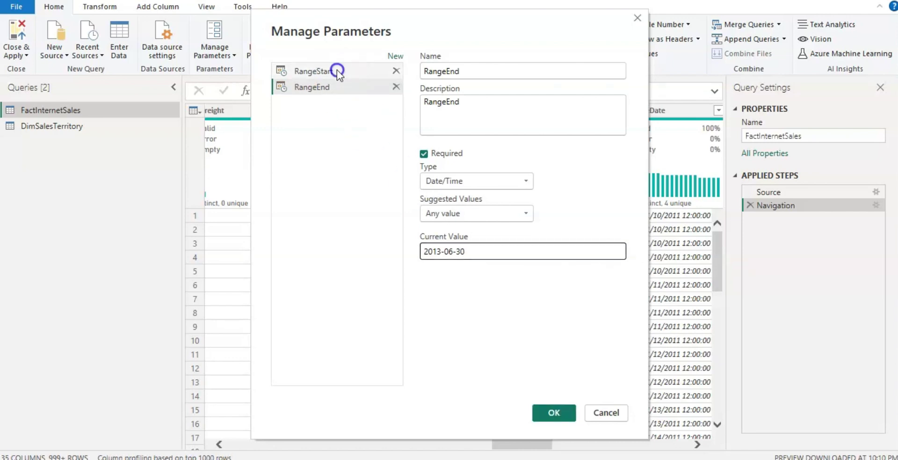
- Change the year of the RangeStart parameter's current value so it reads 1/1/2013 12:00:00 AM
{"action": "left_click", "coordinate": [337, 71]}
{"action": "left_click", "coordinate": [455, 251]}
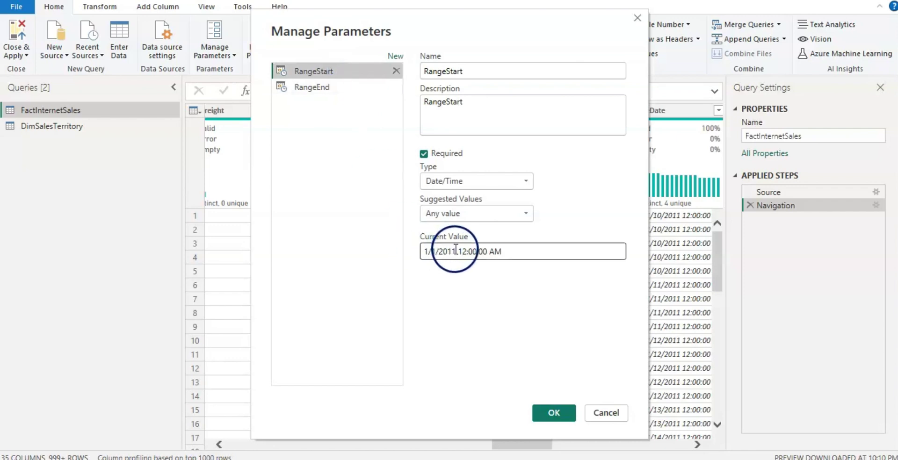
{"action": "left_click", "coordinate": [456, 251]}
{"action": "key", "text": "BackSpace"}
{"action": "type", "text": "3"}
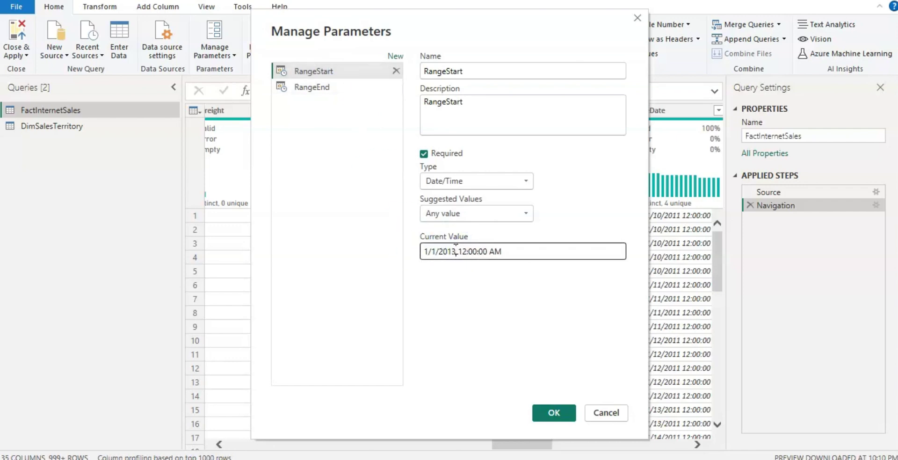
- Confirm the RangeStart and RangeEnd parameter definitions
{"action": "left_click", "coordinate": [469, 331]}
{"action": "left_click", "coordinate": [554, 417]}
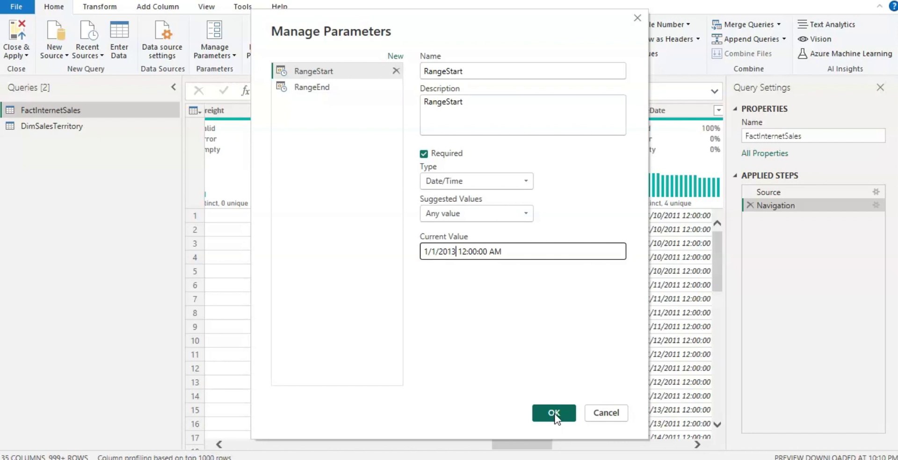
{"action": "left_click", "coordinate": [555, 414]}
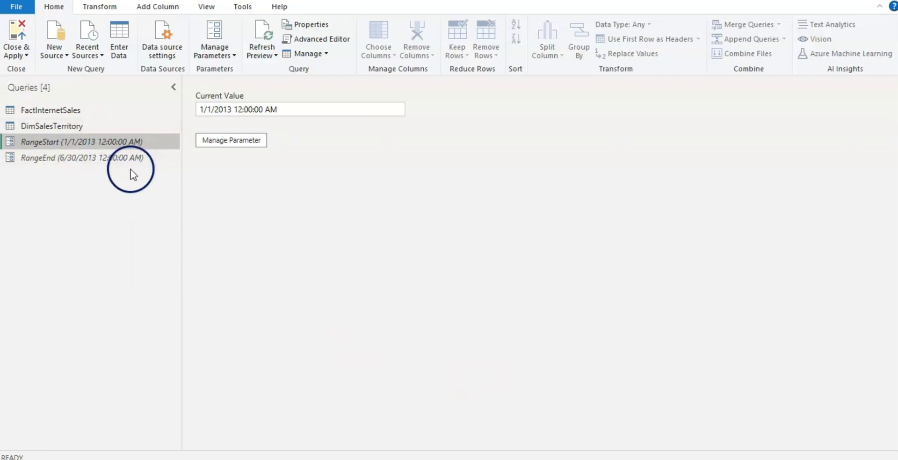
- Start an Equals date/time filter on the OrderDate column of the FactInternetSales query
{"action": "left_click", "coordinate": [62, 111]}
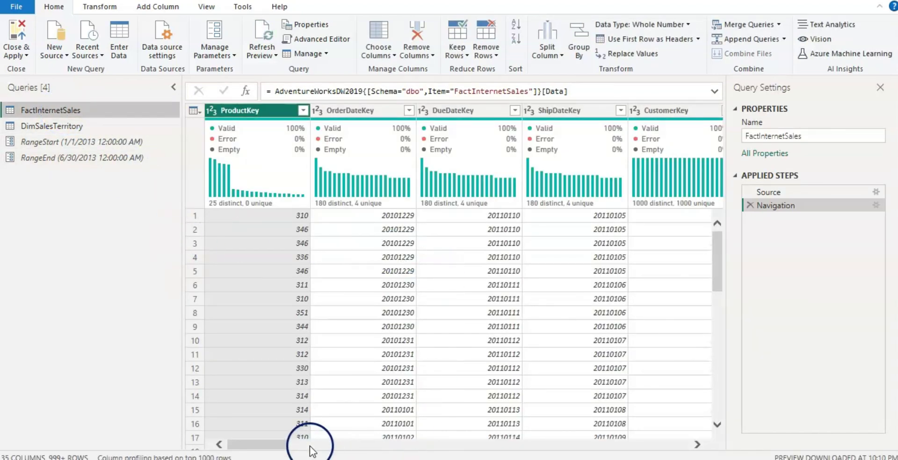
{"action": "left_click_drag", "start_coordinate": [275, 445], "coordinate": [552, 454]}
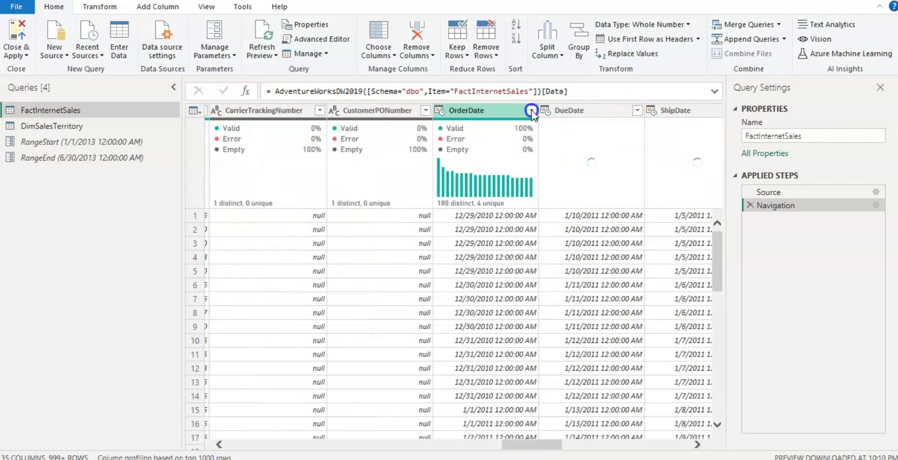
{"action": "left_click", "coordinate": [531, 110]}
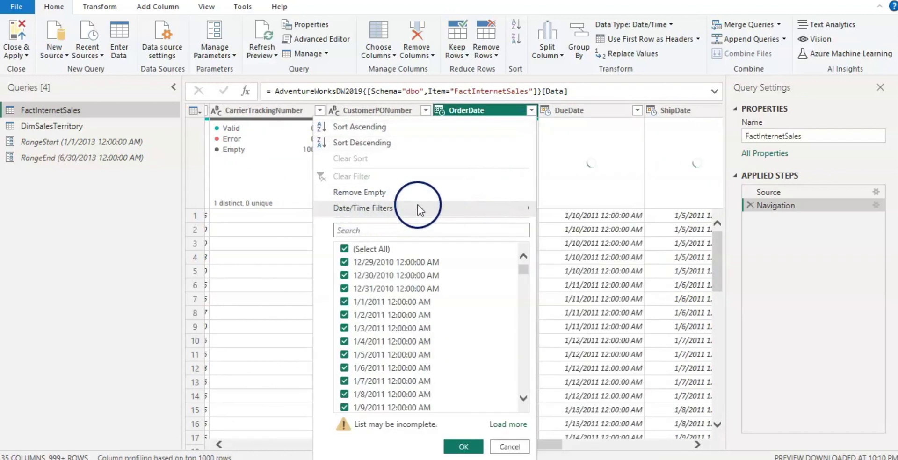
{"action": "mouse_move", "coordinate": [444, 207]}
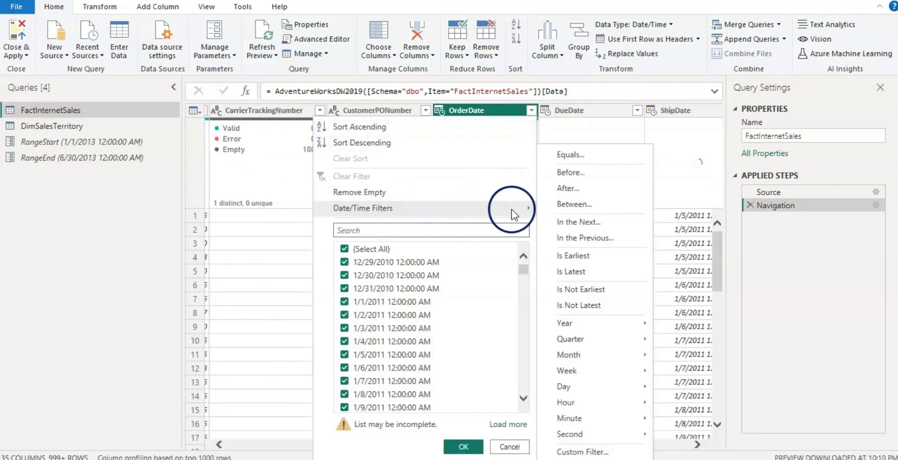
{"action": "left_click", "coordinate": [587, 154]}
{"action": "left_click", "coordinate": [360, 223]}
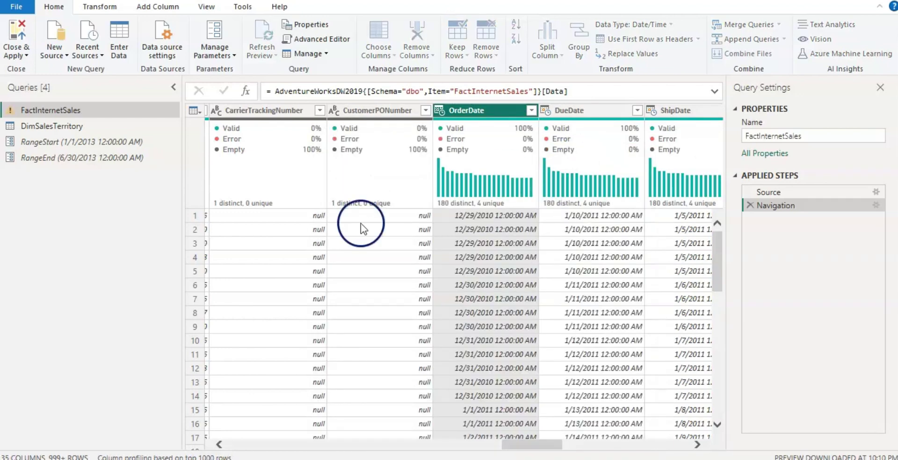
- Set the first OrderDate filter condition to is after or equal to the RangeStart parameter
{"action": "left_click", "coordinate": [340, 229]}
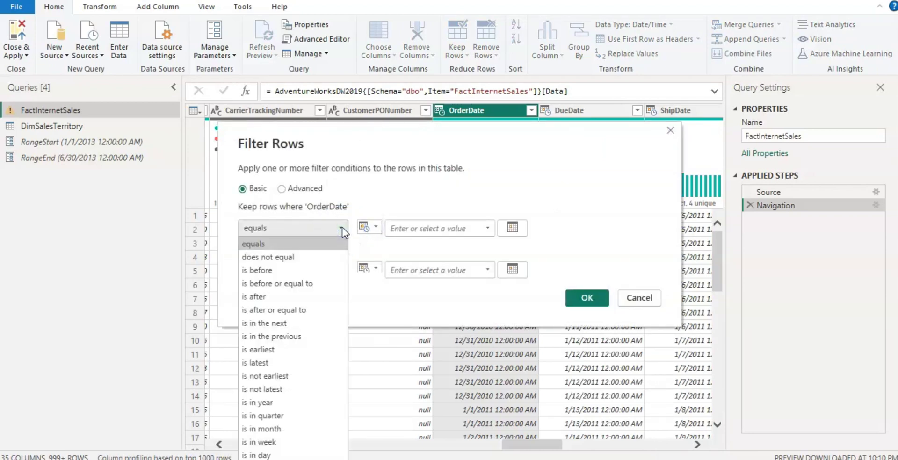
{"action": "left_click", "coordinate": [314, 310]}
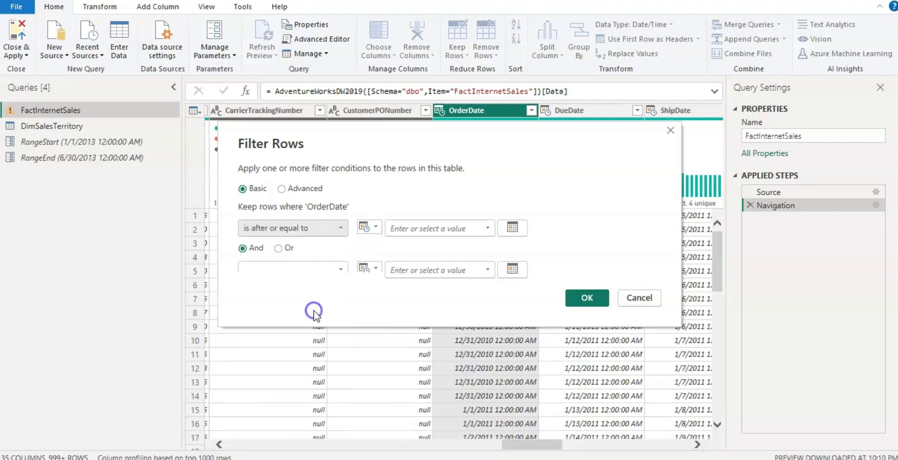
{"action": "left_click", "coordinate": [376, 228]}
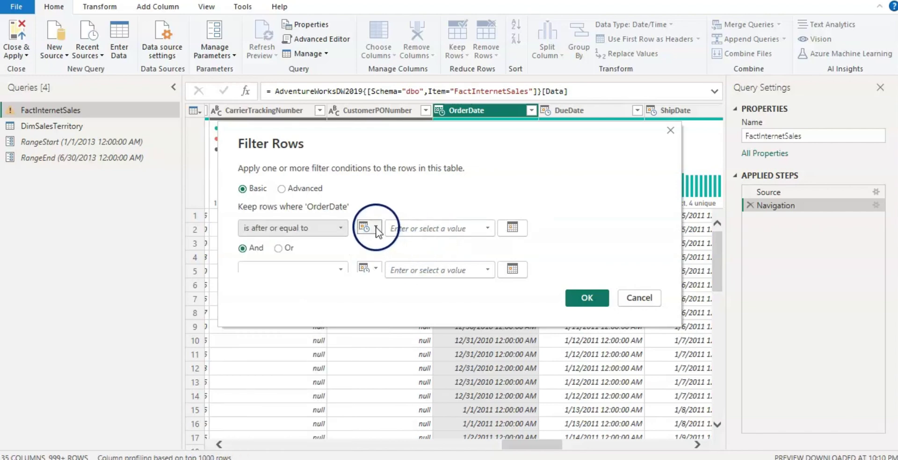
{"action": "left_click", "coordinate": [376, 228]}
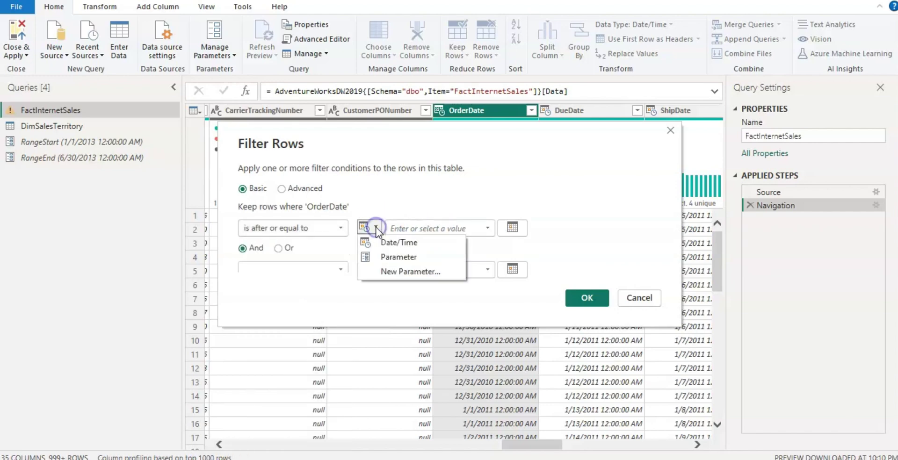
{"action": "left_click", "coordinate": [383, 259]}
{"action": "left_click", "coordinate": [461, 230]}
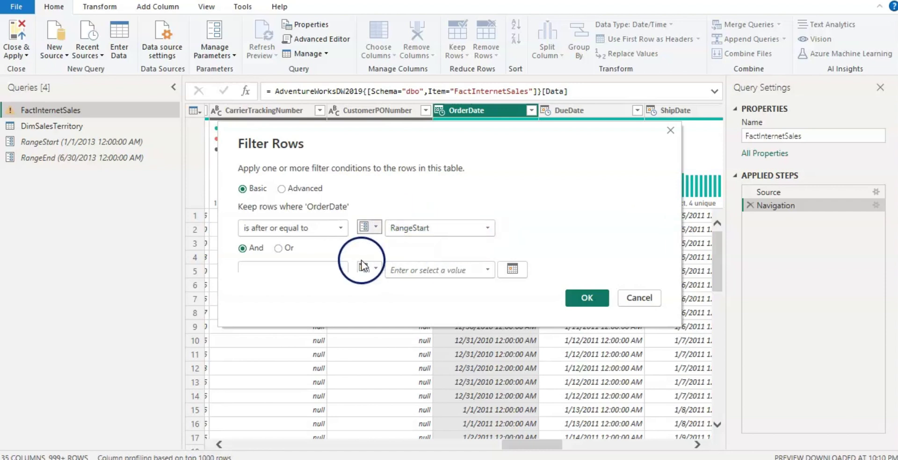
- Add a second OrderDate condition, joined with And, as is before the RangeEnd parameter, and apply the filter
{"action": "left_click", "coordinate": [339, 270]}
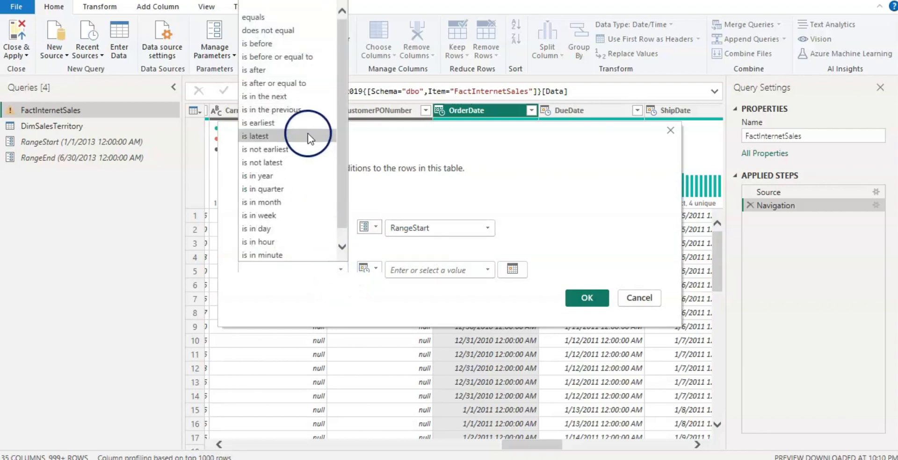
{"action": "left_click", "coordinate": [262, 43]}
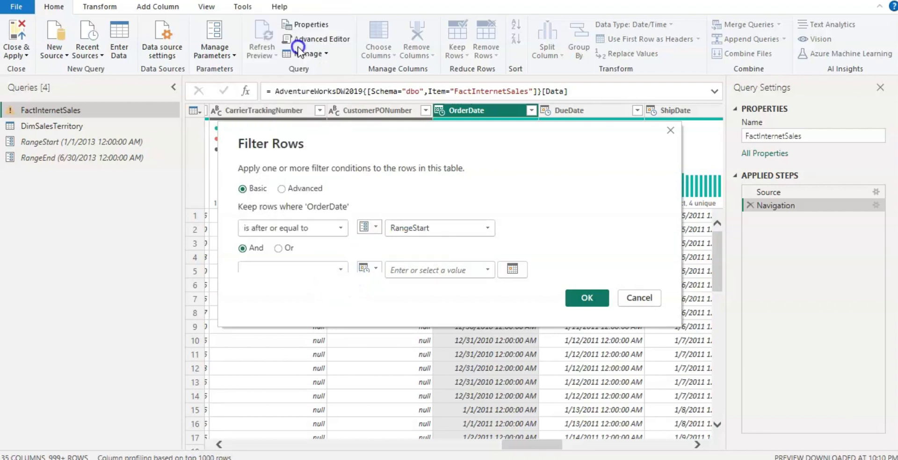
{"action": "left_click", "coordinate": [377, 262]}
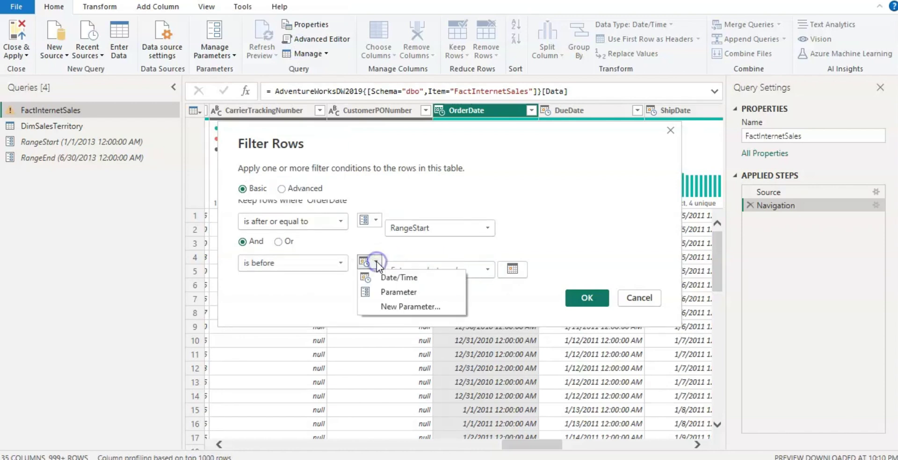
{"action": "left_click", "coordinate": [383, 292]}
{"action": "left_click", "coordinate": [478, 269]}
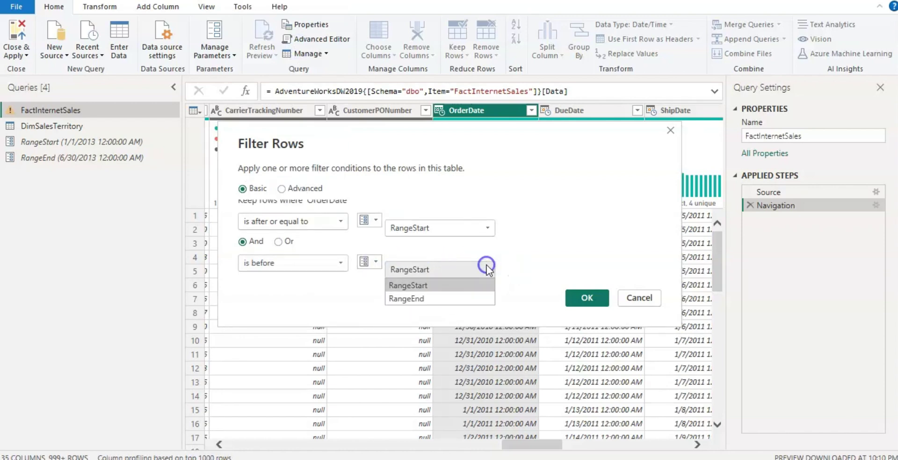
{"action": "left_click", "coordinate": [429, 298]}
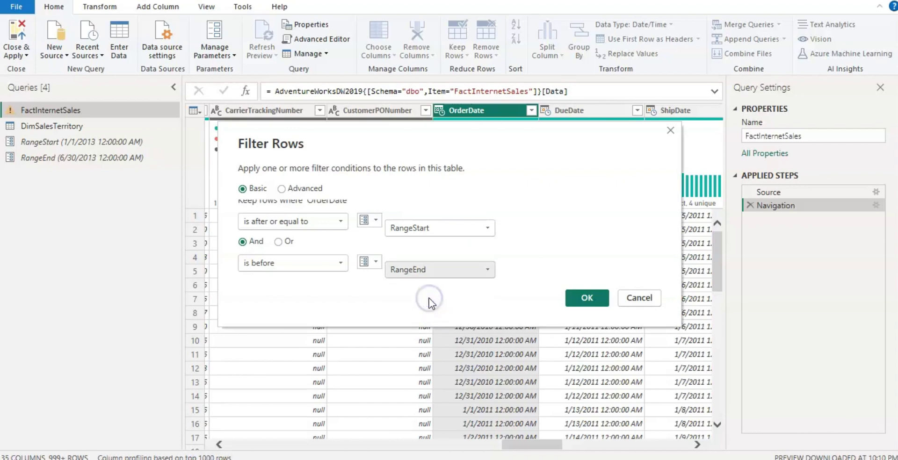
{"action": "left_click", "coordinate": [590, 302]}
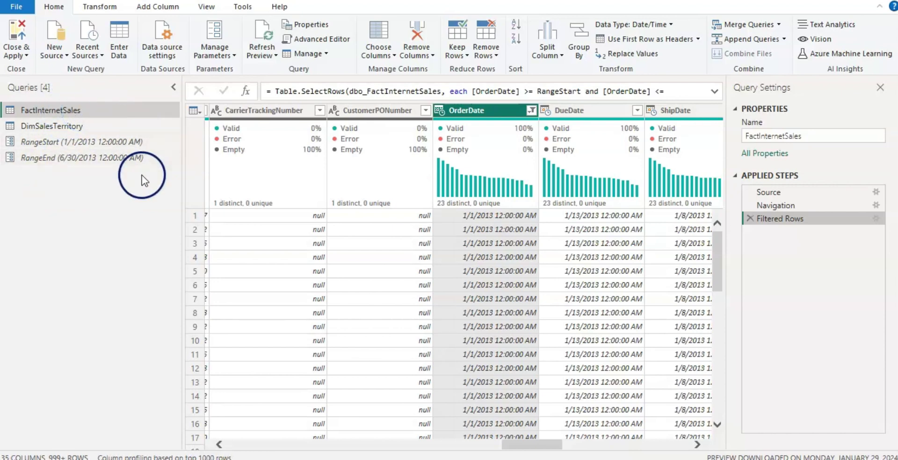
- Apply the query changes and return to the blank report page
{"action": "left_click", "coordinate": [25, 55]}
{"action": "left_click", "coordinate": [45, 305]}
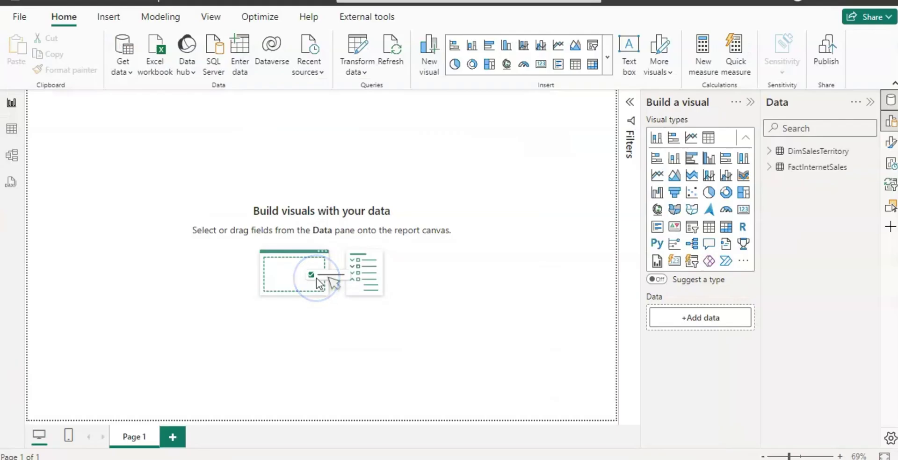
{"action": "left_click", "coordinate": [531, 141]}
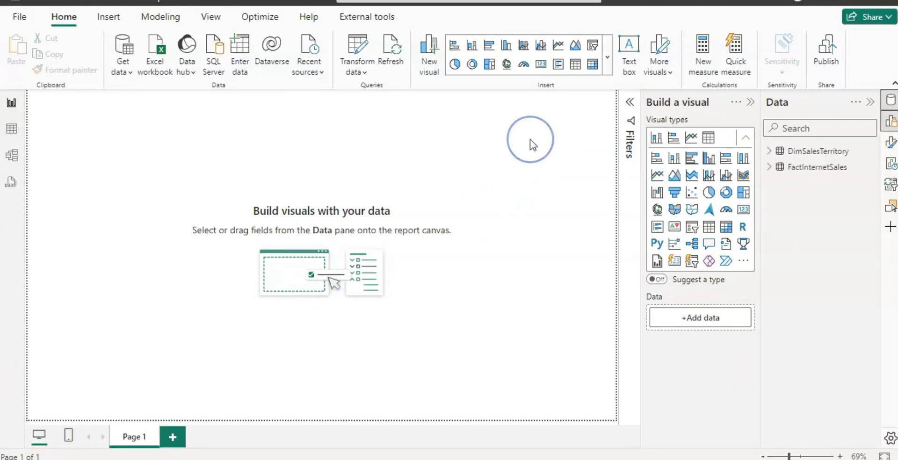
- Insert a clustered column chart and enlarge it to fill most of the report page
{"action": "left_click", "coordinate": [498, 69]}
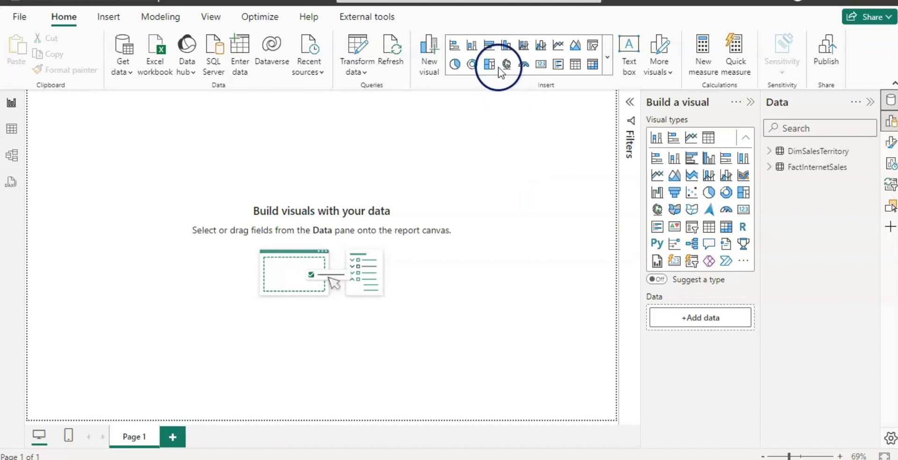
{"action": "left_click", "coordinate": [714, 161]}
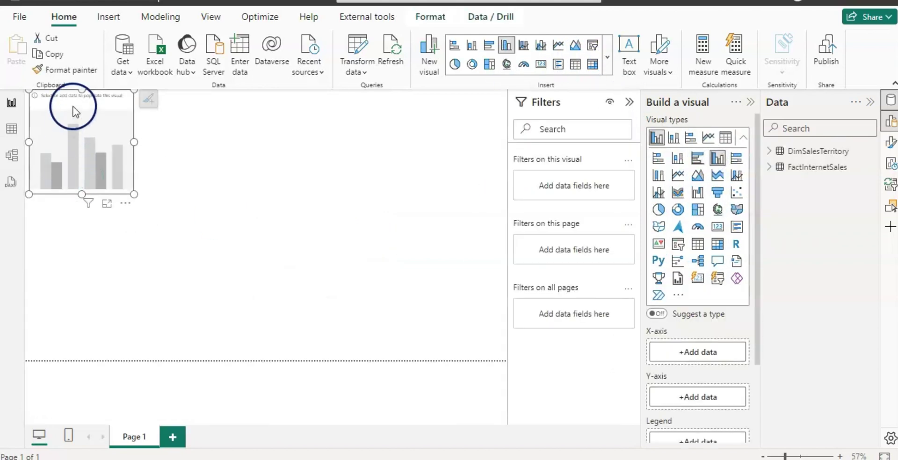
{"action": "left_click_drag", "start_coordinate": [69, 100], "coordinate": [70, 139]}
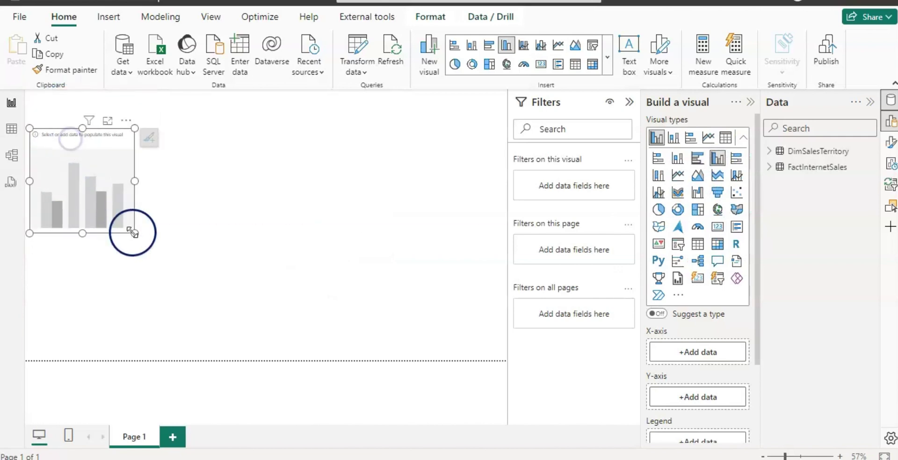
{"action": "left_click_drag", "start_coordinate": [135, 234], "coordinate": [498, 349]}
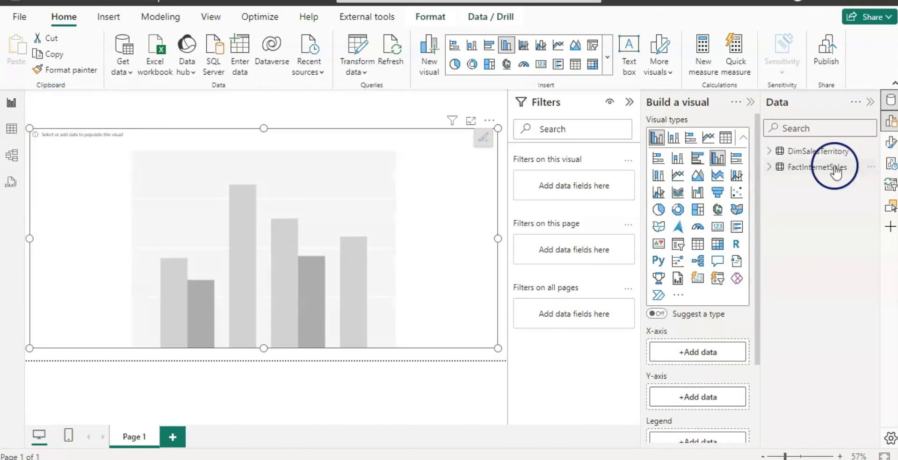
- Plot OrderDate on the X-axis and SalesAmount on the Y-axis of the column chart, using the FactInternetSales fields
{"action": "left_click", "coordinate": [776, 167]}
{"action": "scroll", "coordinate": [837, 253], "scroll_direction": "down", "scroll_amount": 3}
{"action": "left_click", "coordinate": [789, 181]}
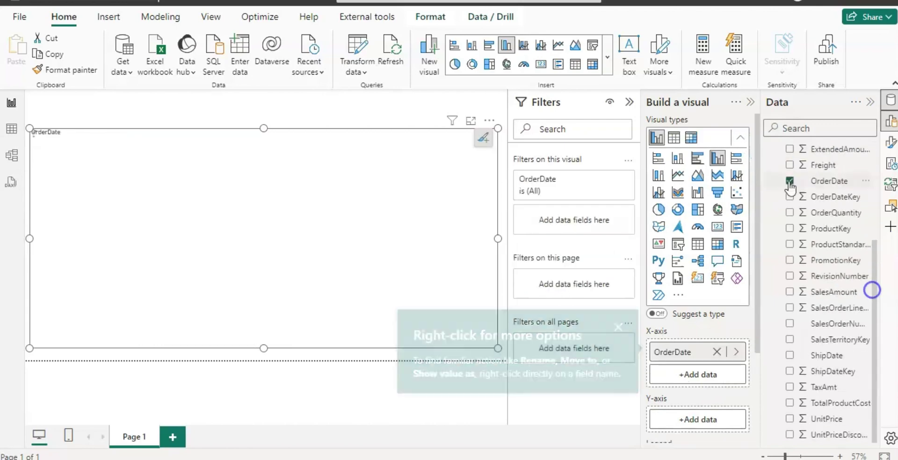
{"action": "left_click", "coordinate": [790, 292]}
{"action": "left_click", "coordinate": [629, 103]}
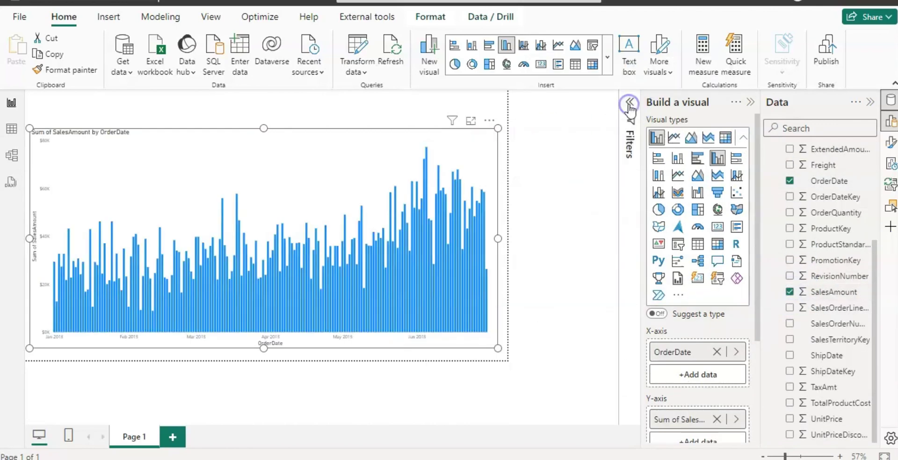
- Set the font size of the chart's X-axis values to 15 and deselect the chart
{"action": "left_click", "coordinate": [891, 142]}
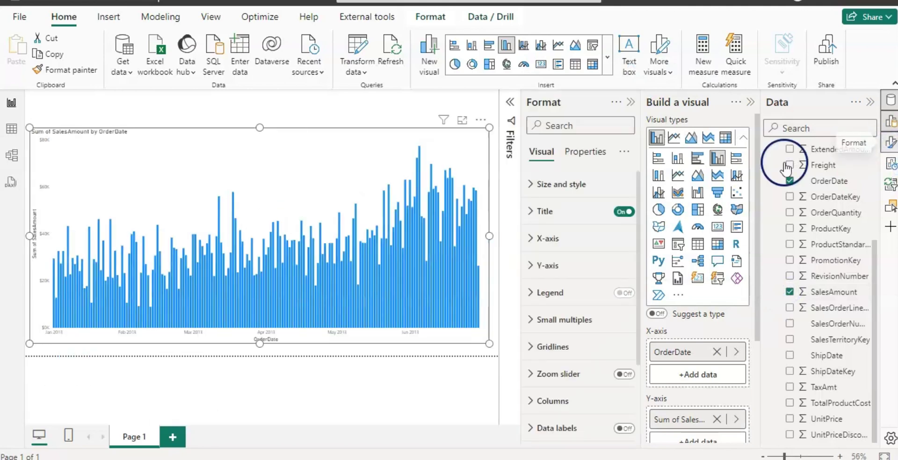
{"action": "left_click", "coordinate": [531, 240]}
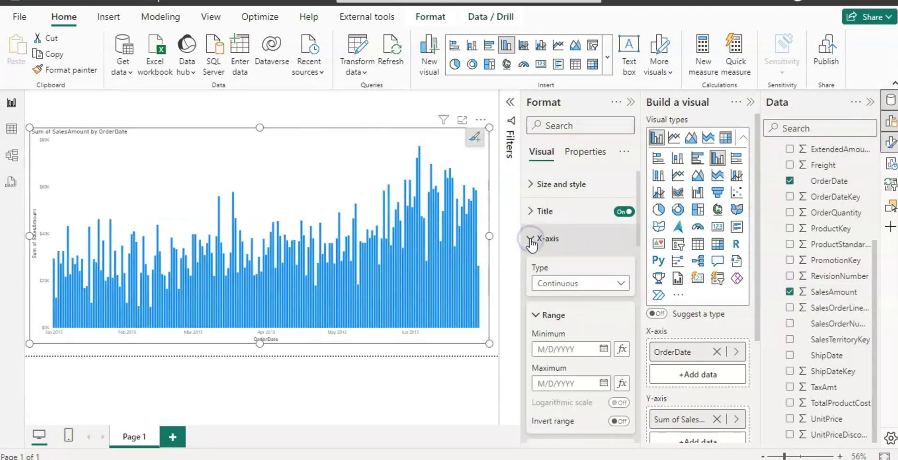
{"action": "scroll", "coordinate": [579, 280], "scroll_direction": "down", "scroll_amount": 5}
{"action": "left_click", "coordinate": [624, 230]}
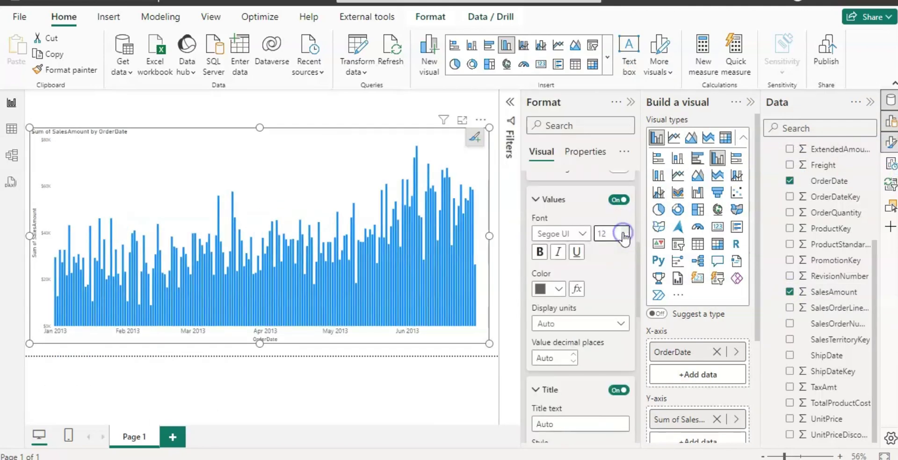
{"action": "left_click", "coordinate": [625, 231]}
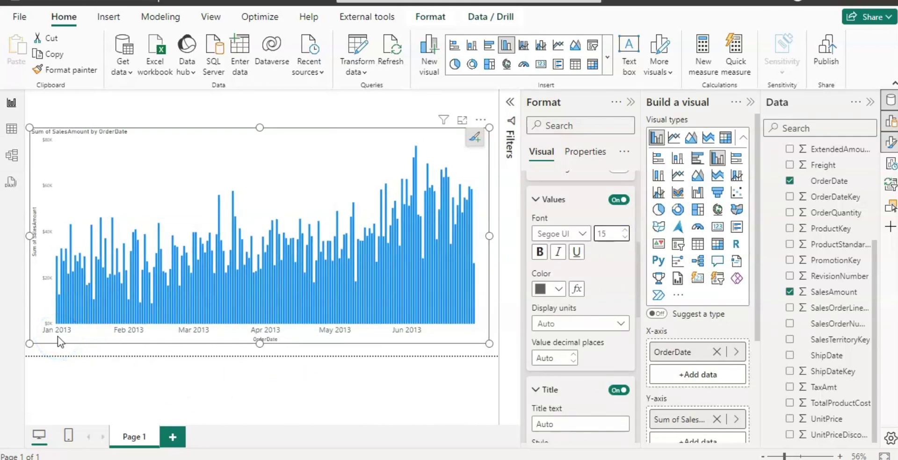
{"action": "left_click_drag", "start_coordinate": [389, 344], "coordinate": [436, 352]}
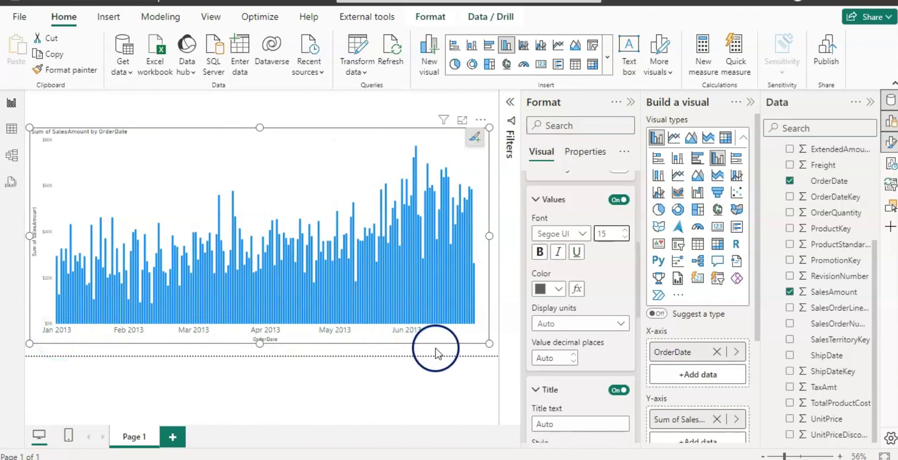
{"action": "left_click", "coordinate": [435, 348]}
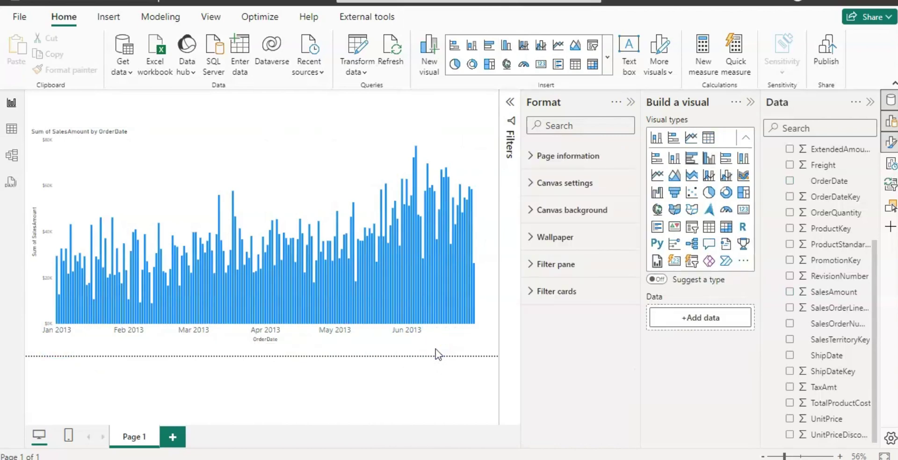
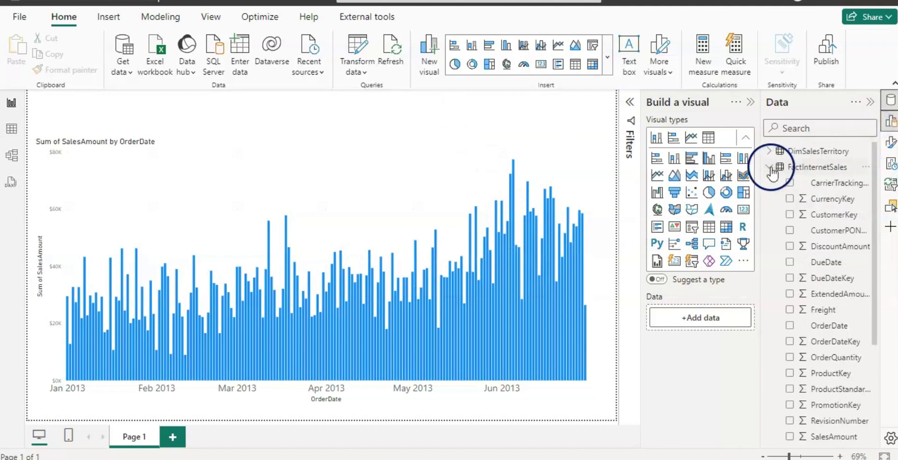
- Open the incremental refresh settings of the FactInternetSales table and turn on incremental refresh for it
{"action": "left_click", "coordinate": [770, 167]}
{"action": "left_click", "coordinate": [780, 175]}
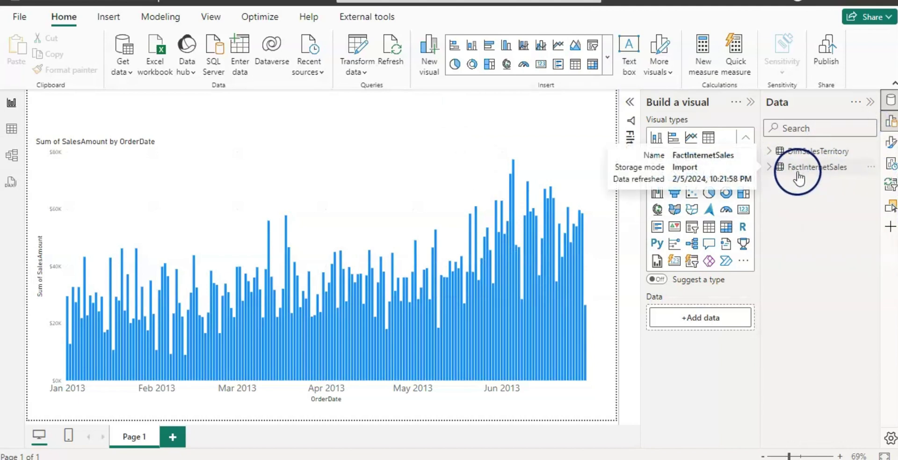
{"action": "right_click", "coordinate": [828, 171]}
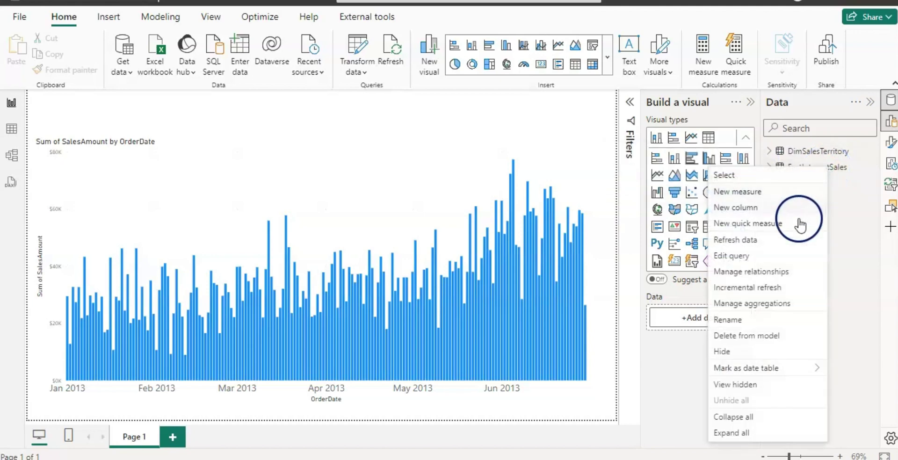
{"action": "left_click", "coordinate": [773, 288]}
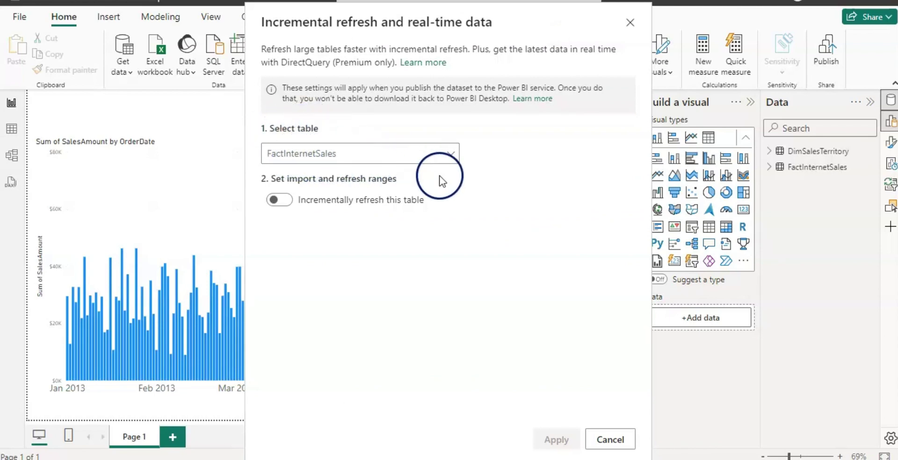
{"action": "left_click", "coordinate": [286, 202]}
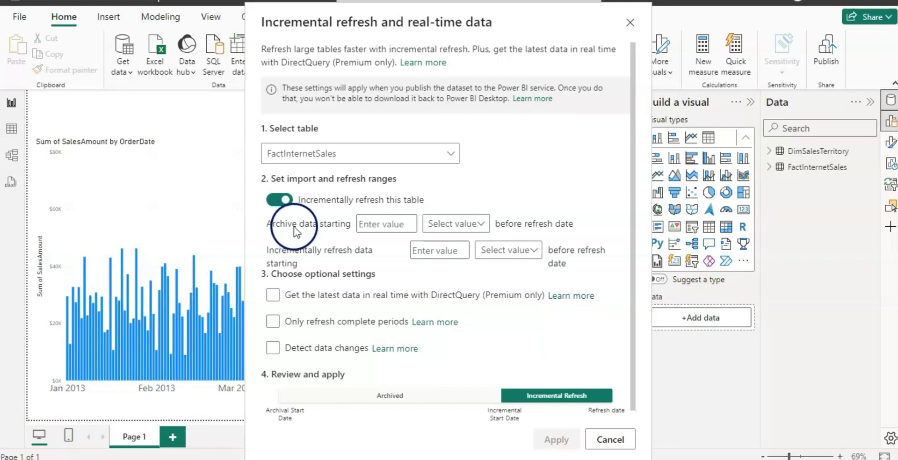
- Set the archived data to start 3 years before the refresh date
{"action": "left_click", "coordinate": [398, 226]}
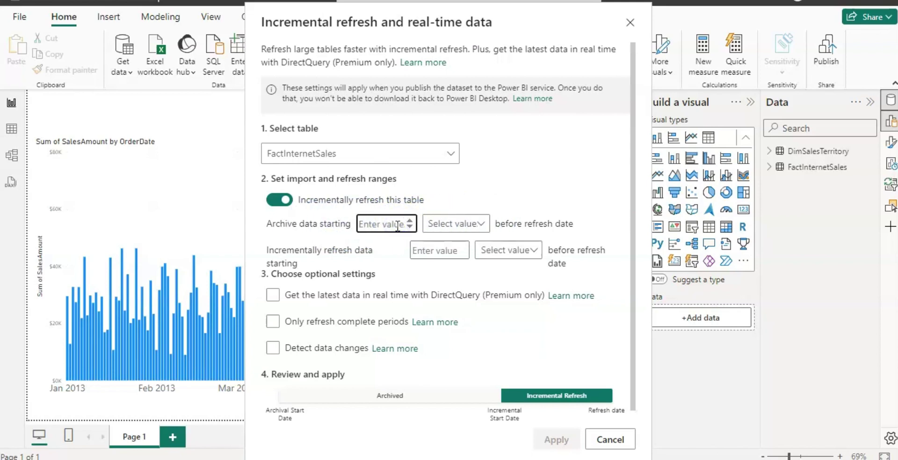
{"action": "type", "text": "3"}
{"action": "left_click", "coordinate": [481, 224]}
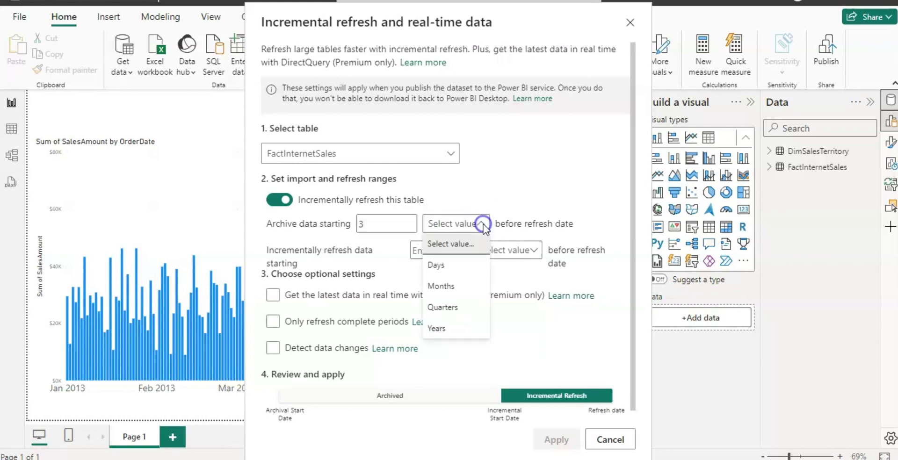
{"action": "left_click", "coordinate": [440, 329]}
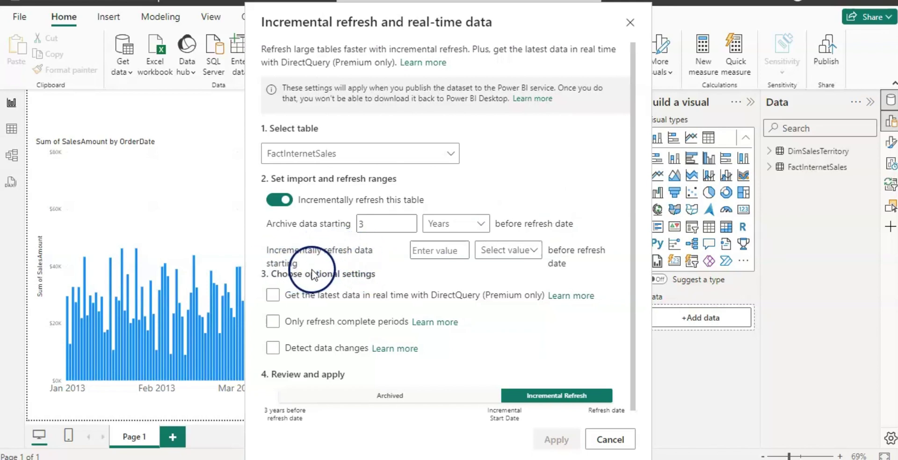
- Set the incrementally refreshed data to start 1 day before the refresh date and review the optional settings and timeline
{"action": "left_click", "coordinate": [442, 252]}
{"action": "type", "text": "1"}
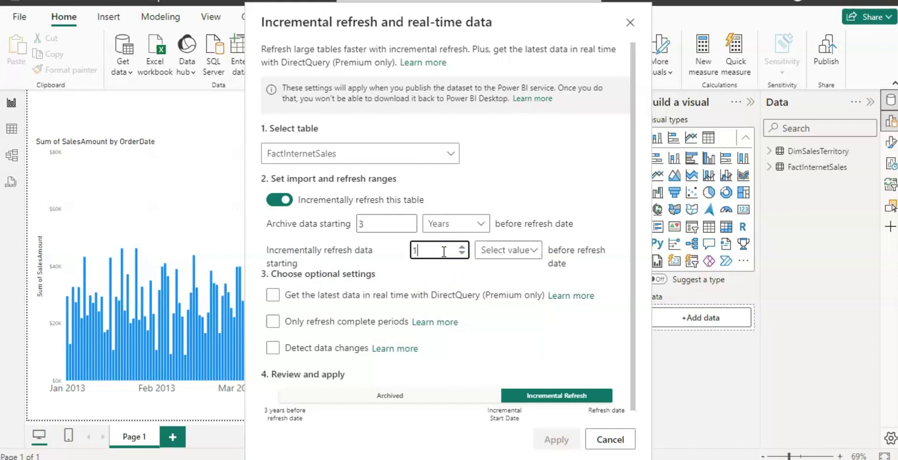
{"action": "left_click", "coordinate": [533, 252]}
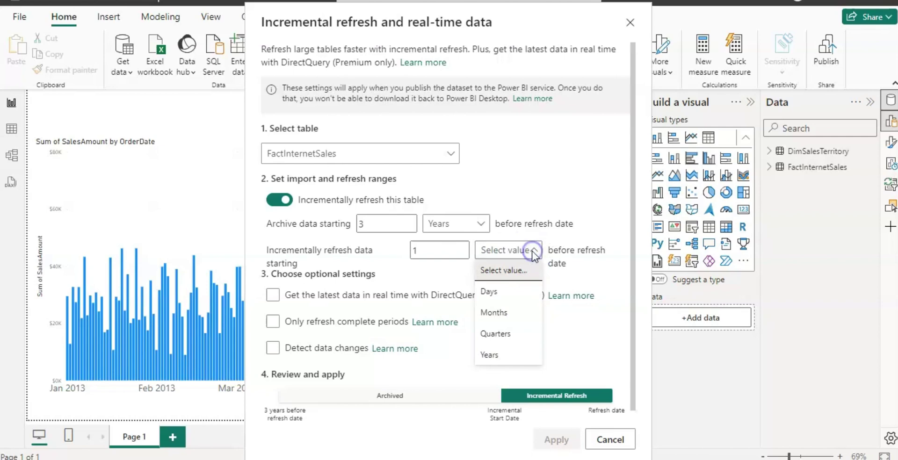
{"action": "left_click", "coordinate": [500, 292]}
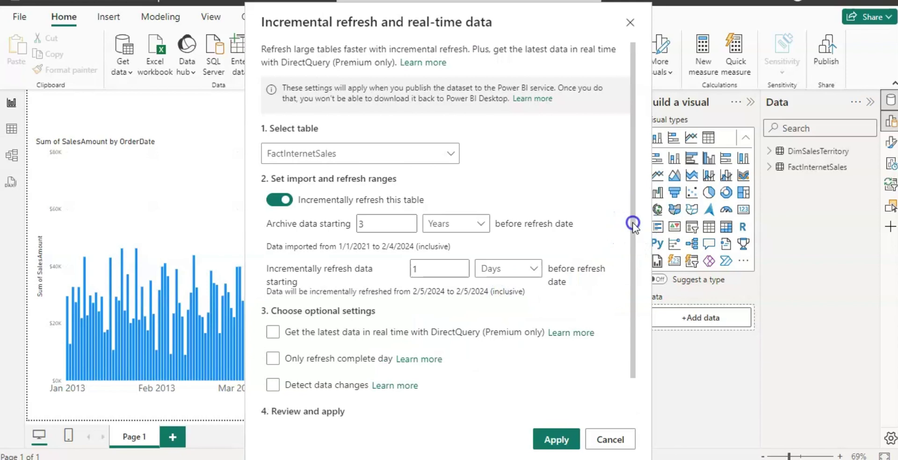
{"action": "left_click_drag", "start_coordinate": [632, 228], "coordinate": [627, 274]}
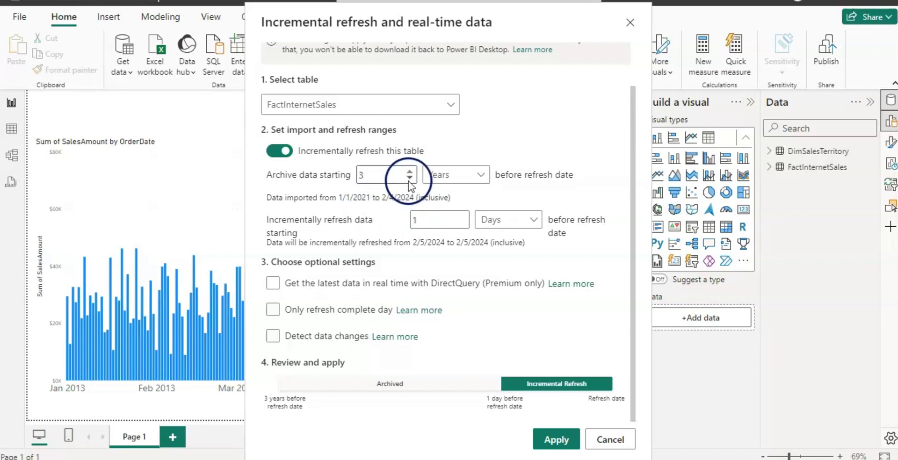
- Extend the archive period to 13 years before the refresh date and apply the incremental refresh policy
{"action": "left_click", "coordinate": [385, 174]}
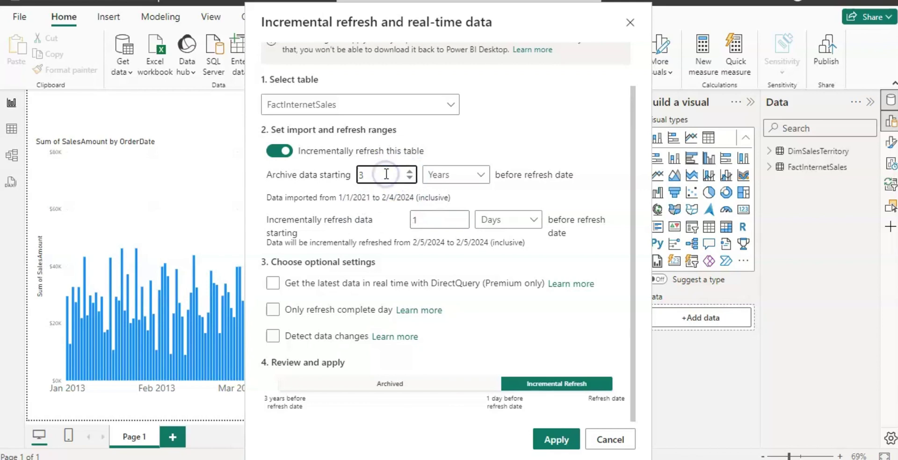
{"action": "key", "text": "BackSpace"}
{"action": "type", "text": "12"}
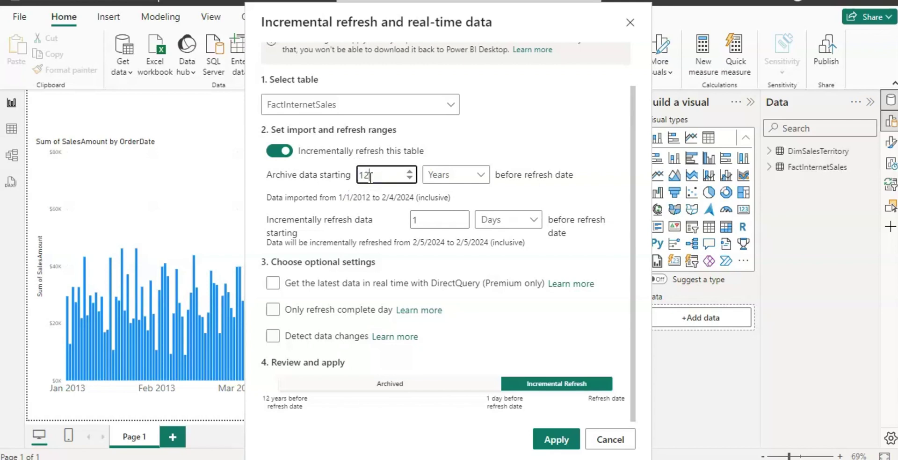
{"action": "key", "text": "BackSpace"}
{"action": "type", "text": "3"}
{"action": "left_click", "coordinate": [376, 205]}
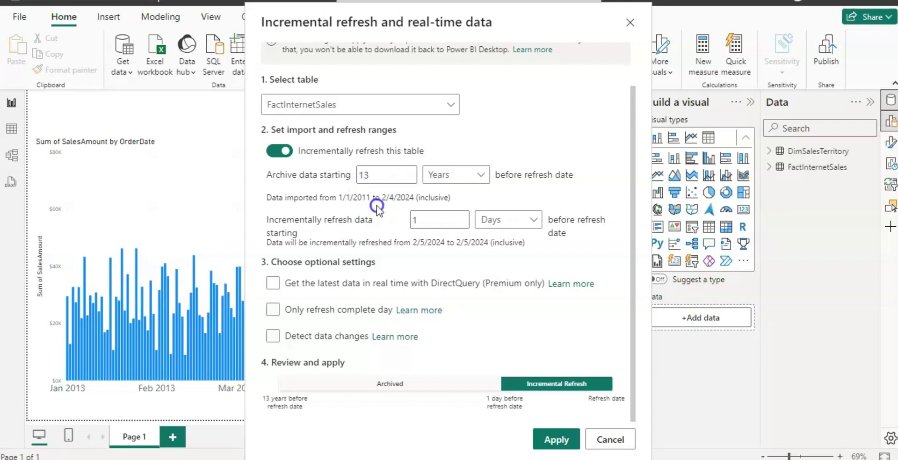
{"action": "left_click", "coordinate": [367, 201]}
{"action": "left_click", "coordinate": [527, 176]}
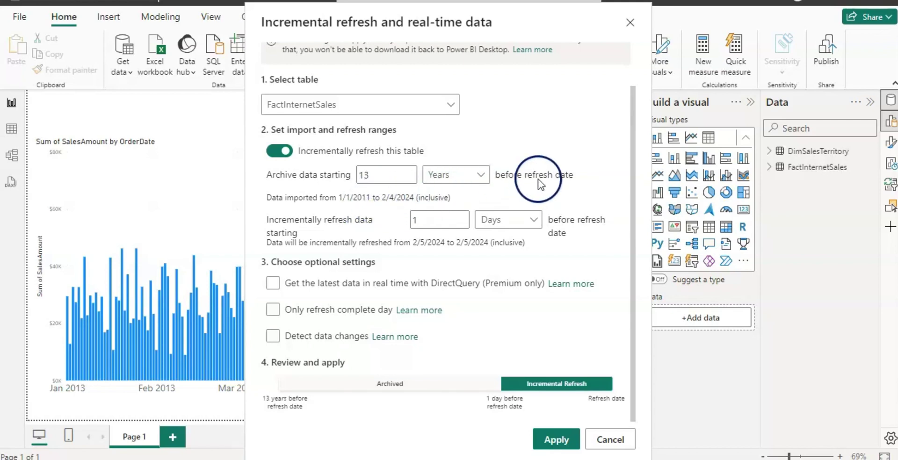
{"action": "left_click", "coordinate": [301, 239]}
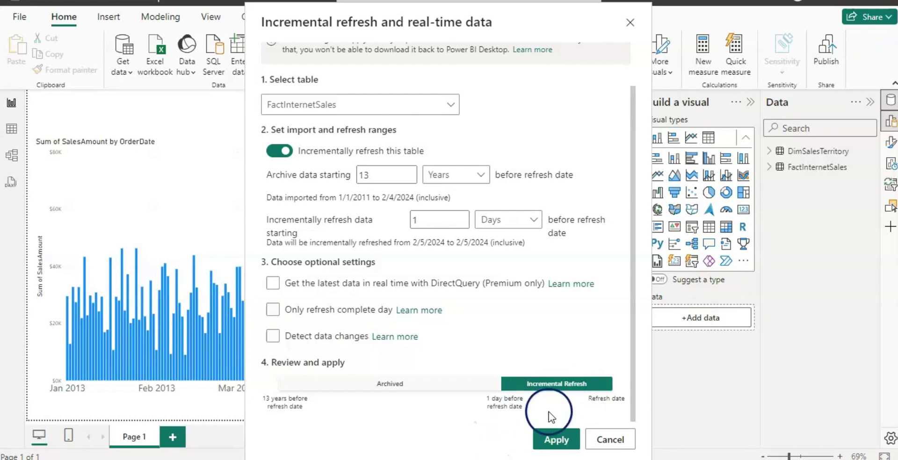
{"action": "left_click", "coordinate": [558, 443]}
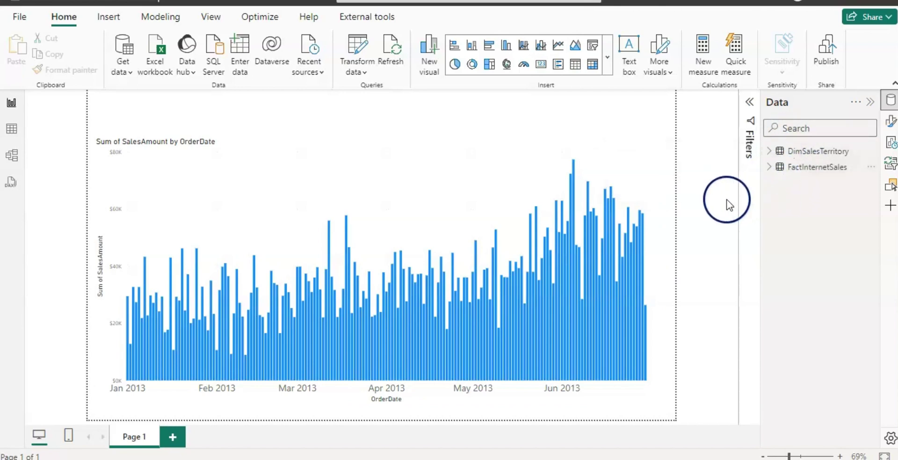
{"action": "left_click", "coordinate": [431, 244]}
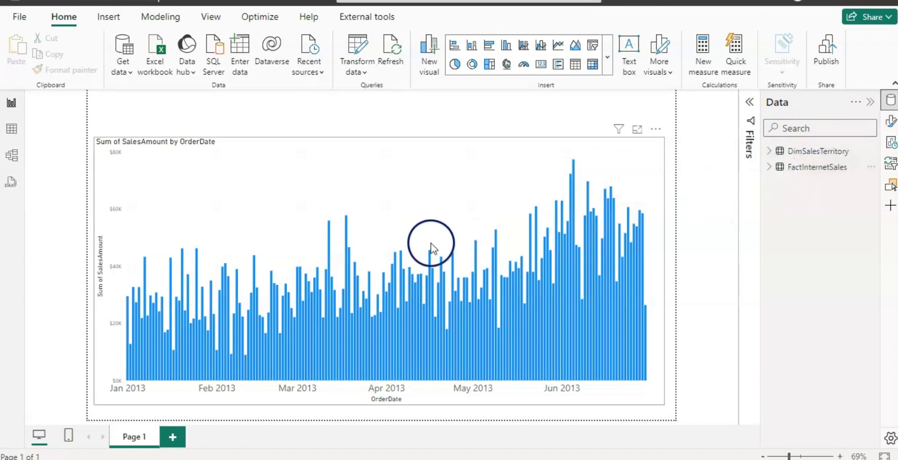
{"action": "left_click", "coordinate": [319, 108]}
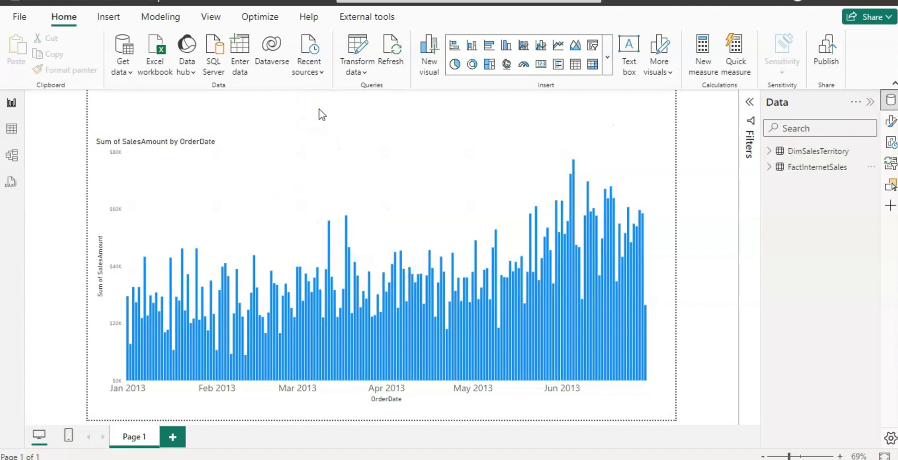
{"action": "left_click", "coordinate": [197, 122]}
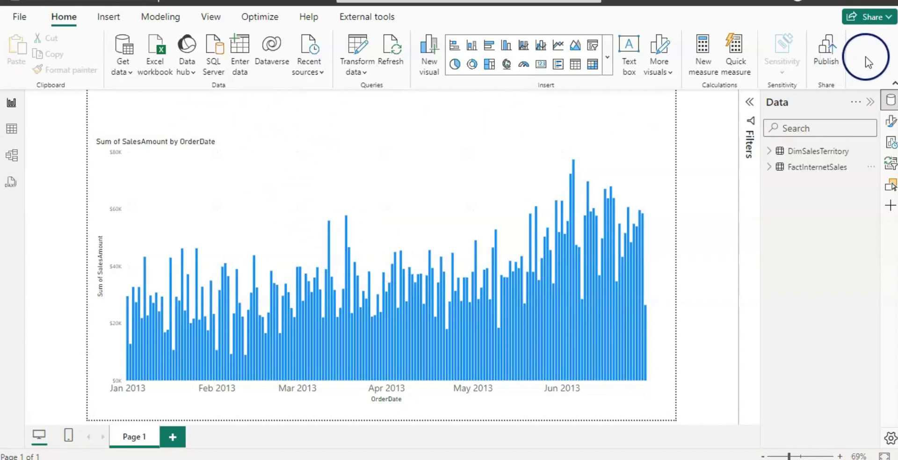
- Start publishing the report and save the file as "inc refresh" in the Downloads folder
{"action": "left_click", "coordinate": [826, 54]}
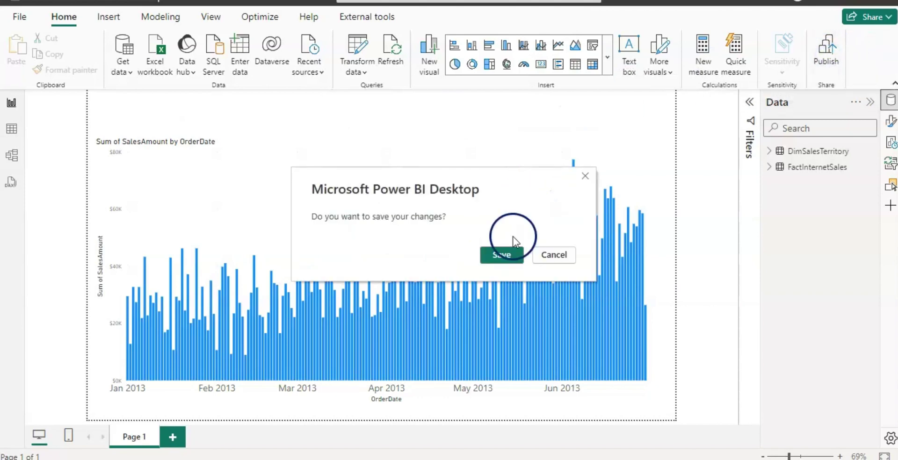
{"action": "left_click", "coordinate": [509, 255]}
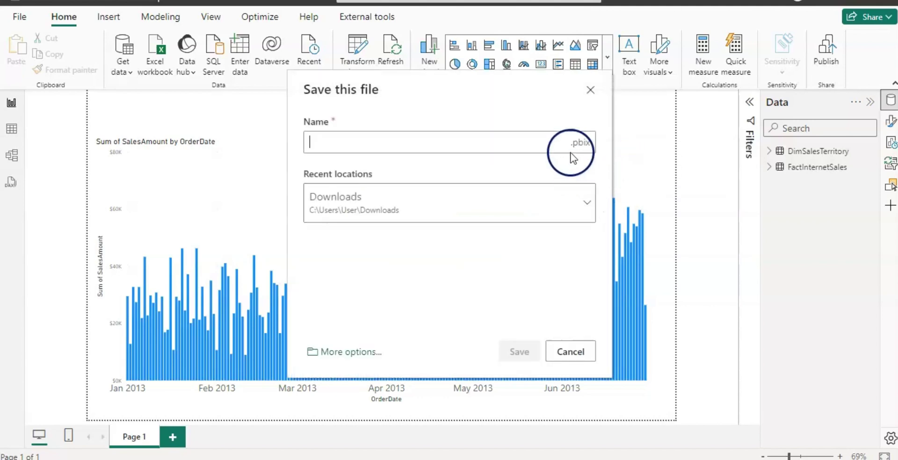
{"action": "type", "text": "inc refresh"}
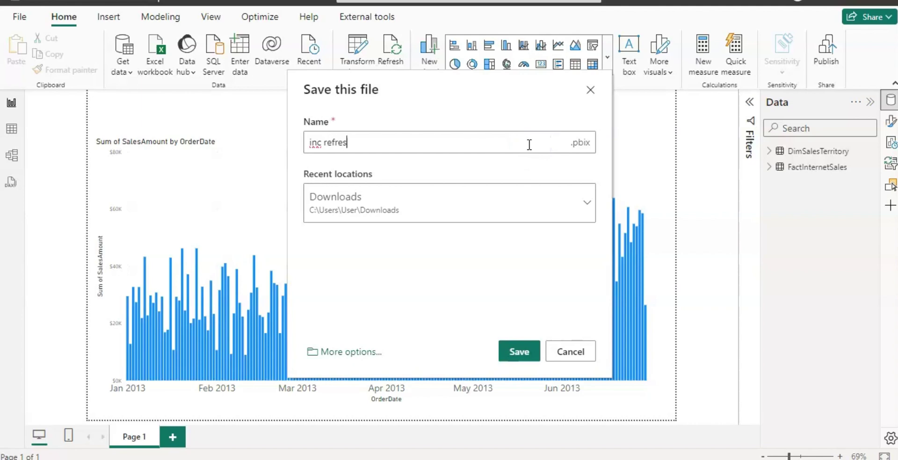
{"action": "left_click", "coordinate": [519, 352]}
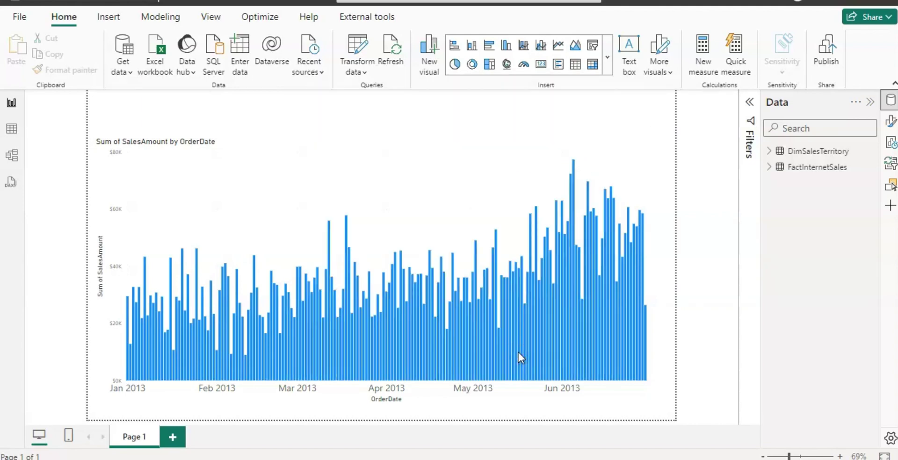
- Publish the report to the Sales workspace
{"action": "left_click", "coordinate": [125, 382]}
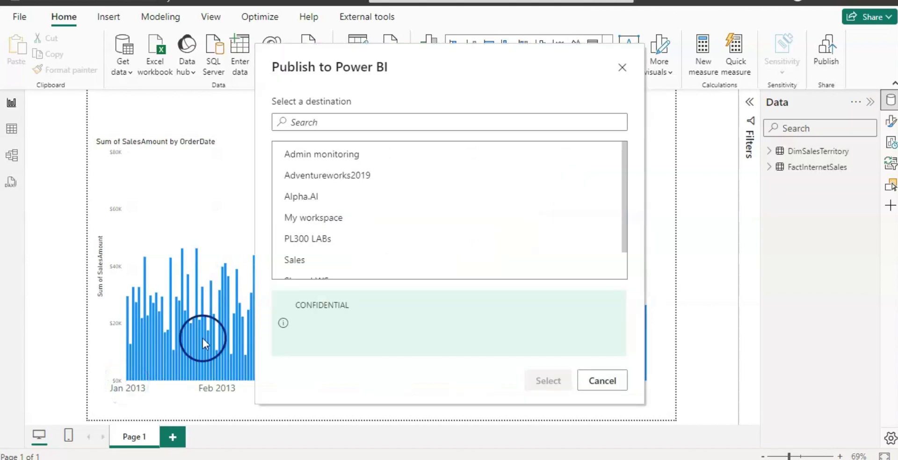
{"action": "left_click", "coordinate": [316, 263]}
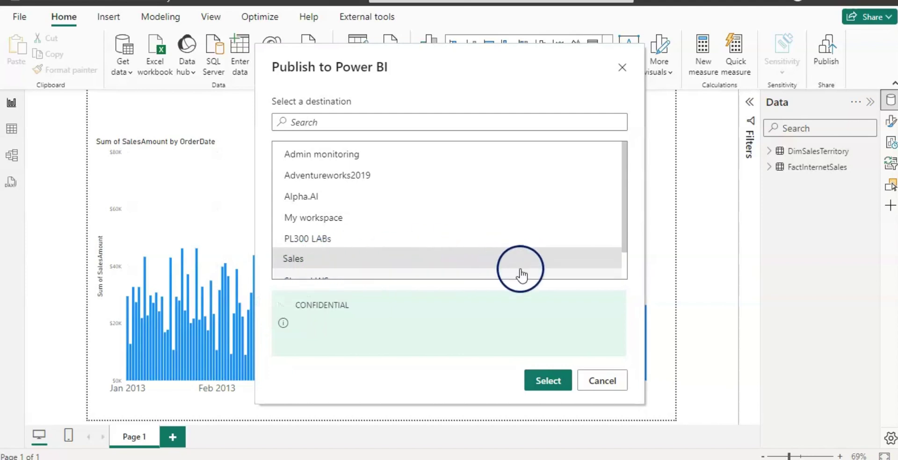
{"action": "left_click", "coordinate": [548, 382]}
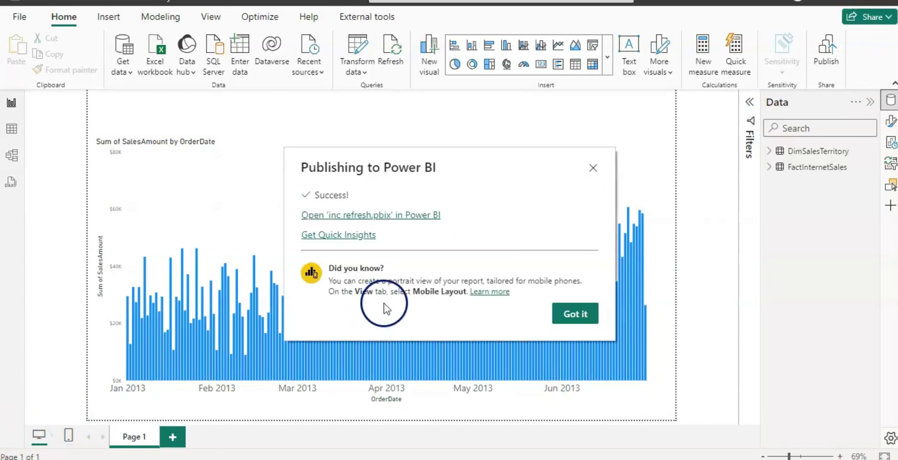
- Switch to the Power BI service by opening the published inc refresh report in the browser
{"action": "left_click", "coordinate": [397, 216]}
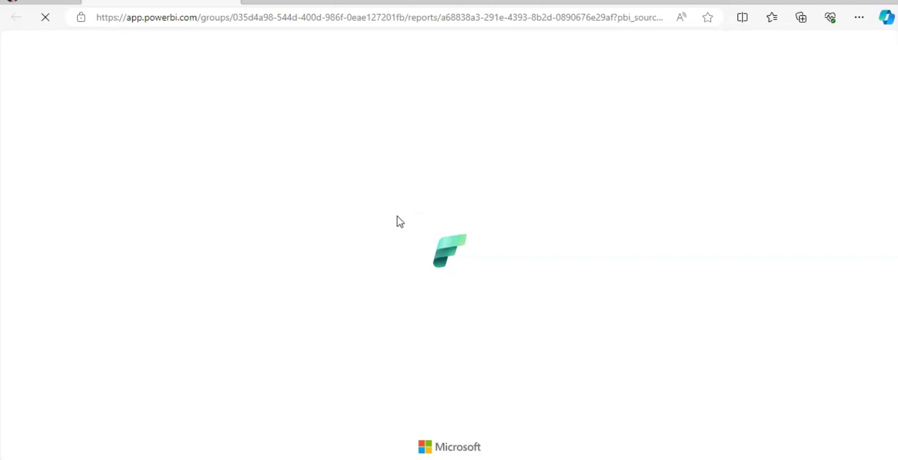
{"action": "left_click", "coordinate": [214, 322]}
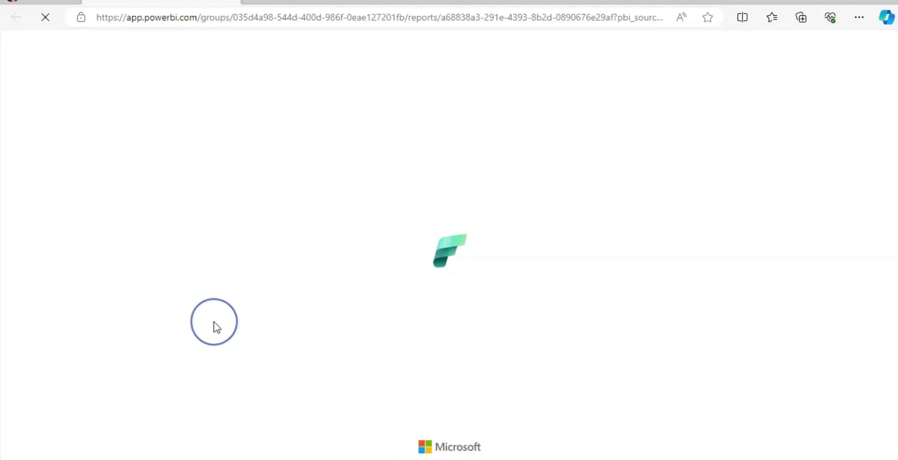
{"action": "left_click", "coordinate": [373, 207]}
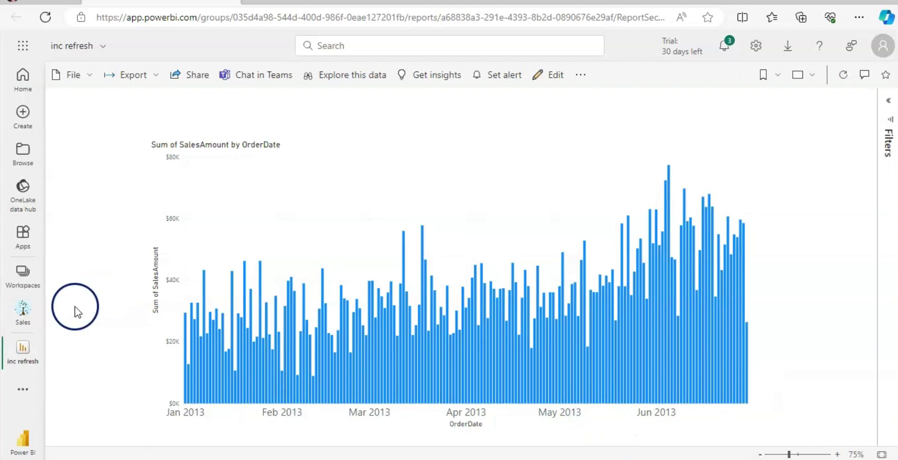
- Try an on-demand refresh of the inc refresh semantic model in the Sales workspace and view its refresh warning
{"action": "left_click", "coordinate": [24, 320]}
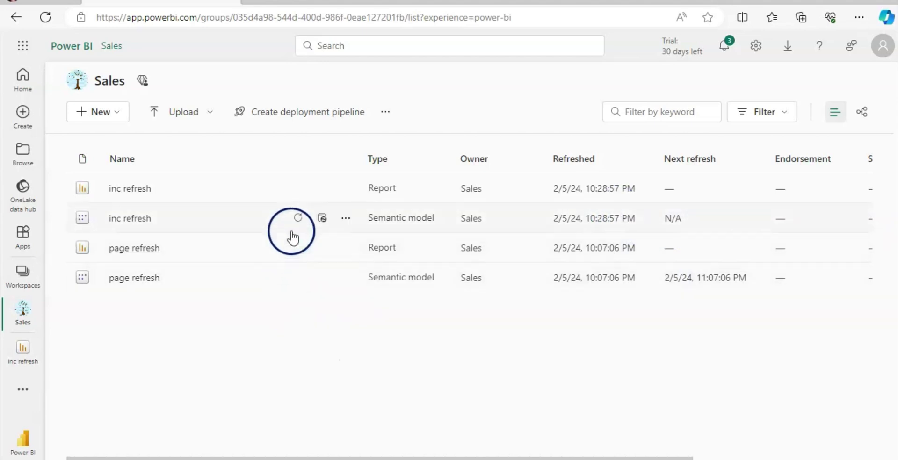
{"action": "left_click", "coordinate": [298, 218]}
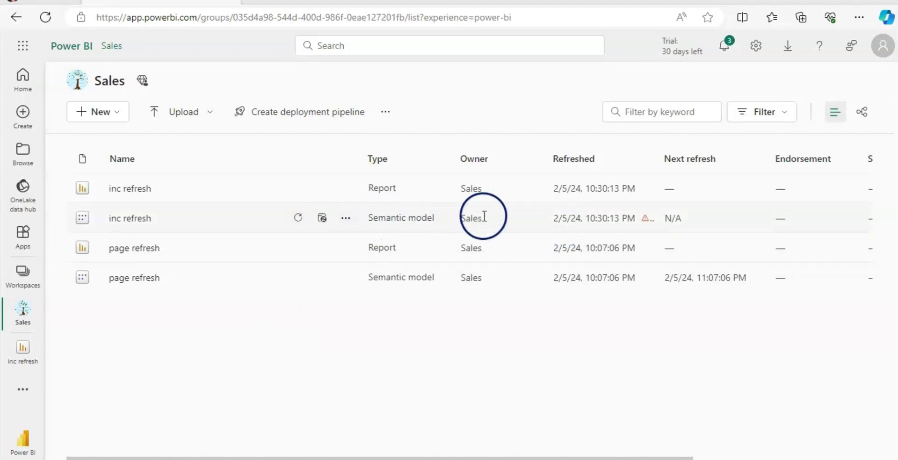
{"action": "mouse_move", "coordinate": [646, 219]}
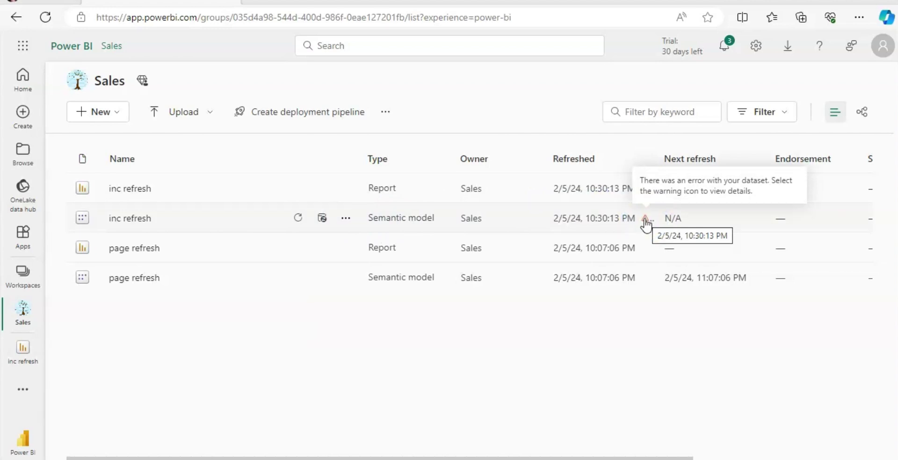
{"action": "left_click", "coordinate": [645, 219]}
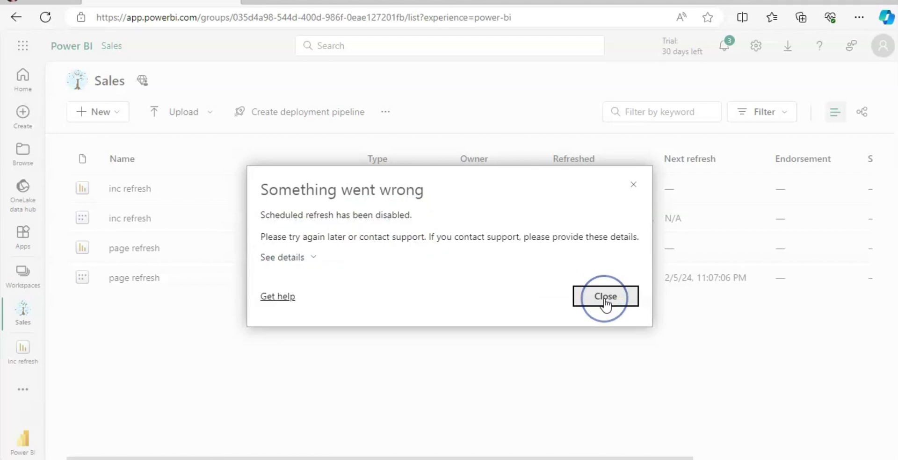
{"action": "left_click", "coordinate": [605, 300]}
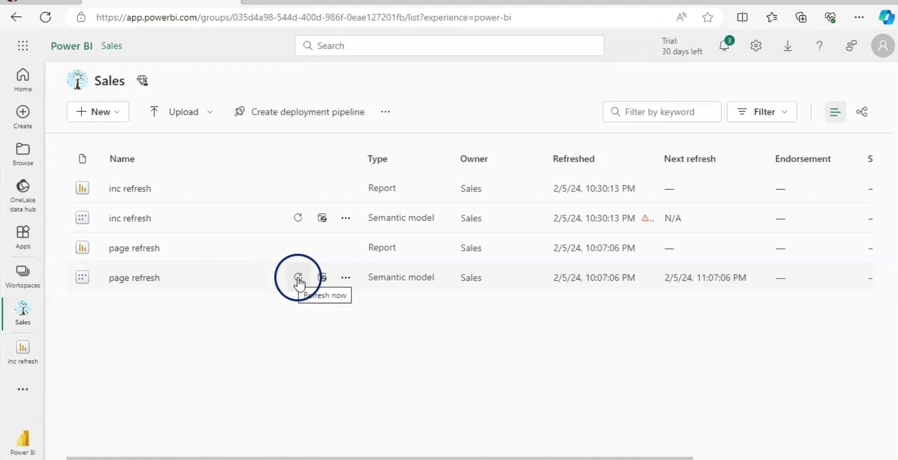
- Refresh the page refresh semantic model, and open the refresh settings of the inc refresh semantic model
{"action": "left_click", "coordinate": [298, 278]}
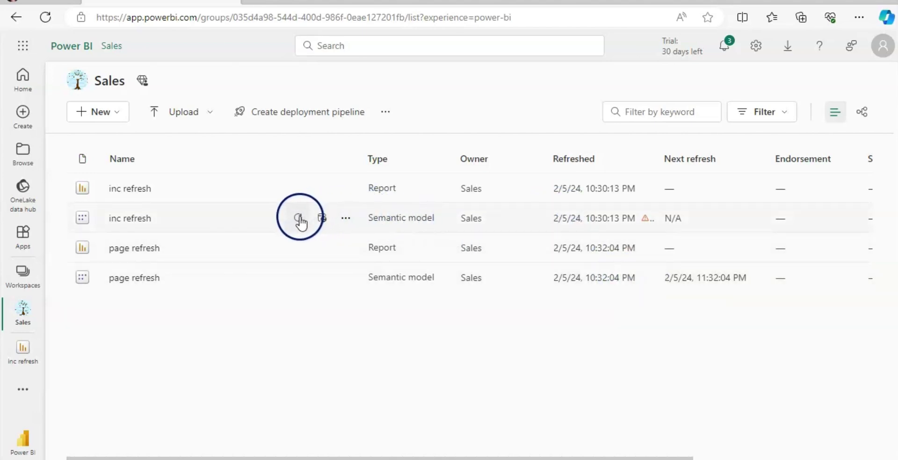
{"action": "left_click", "coordinate": [321, 218]}
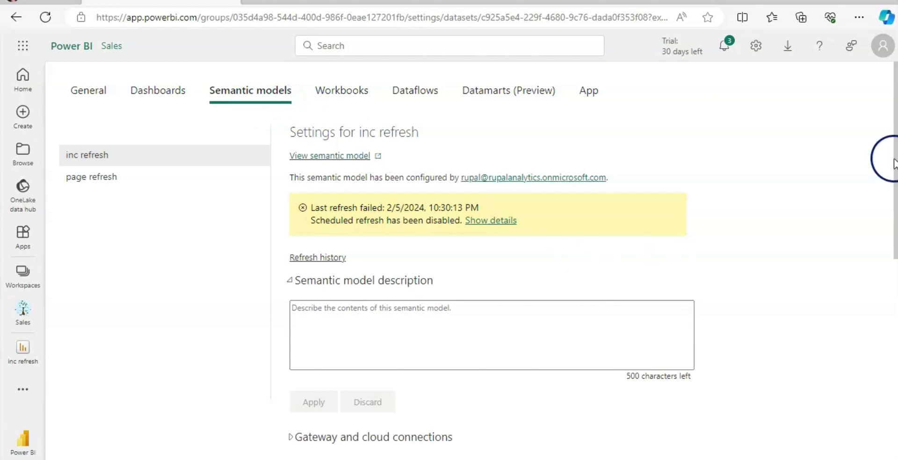
{"action": "left_click_drag", "start_coordinate": [893, 160], "coordinate": [885, 269]}
{"action": "left_click", "coordinate": [552, 262]}
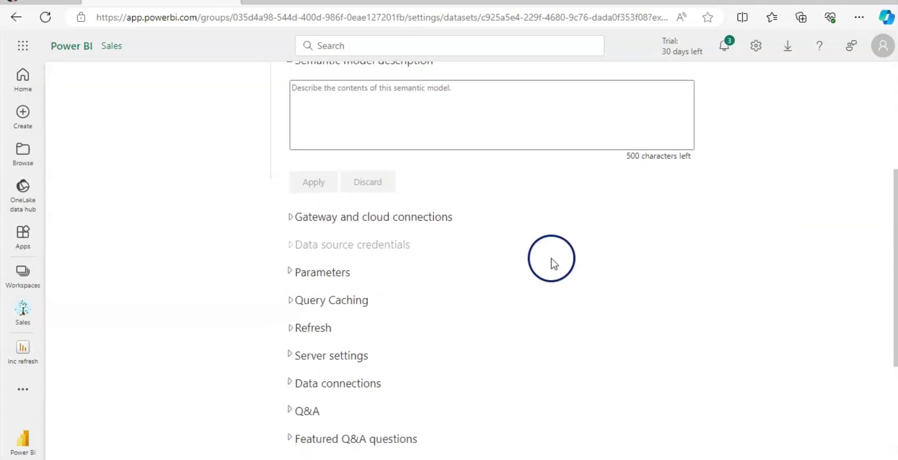
- Start adding the model's SQL Server data source to LDA Gateway as a new connection named AdventureWorksDW2019
{"action": "left_click", "coordinate": [290, 220]}
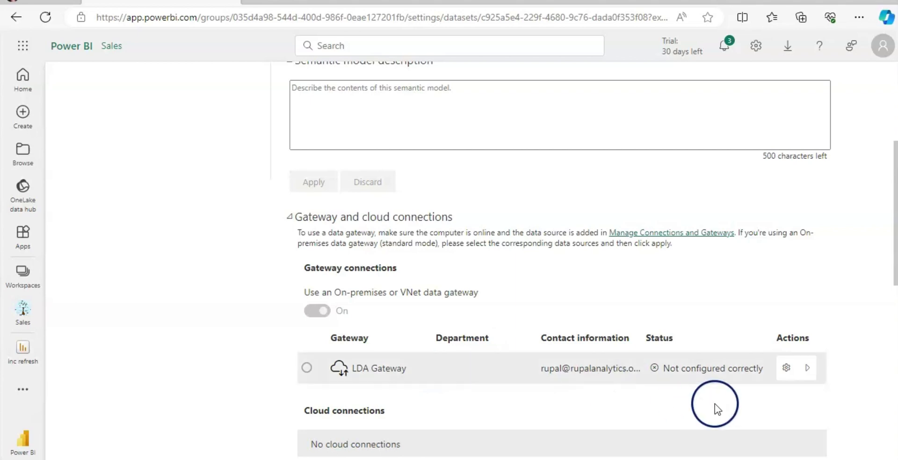
{"action": "left_click", "coordinate": [806, 372]}
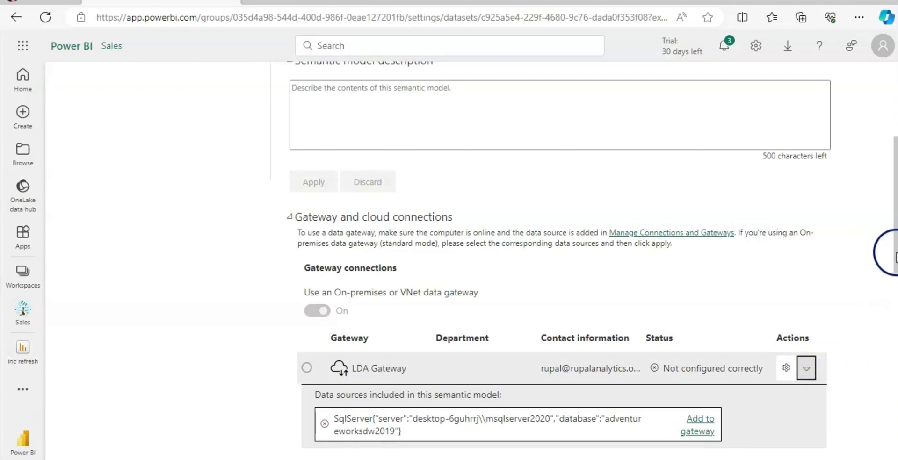
{"action": "scroll", "coordinate": [894, 253], "scroll_direction": "down", "scroll_amount": 4}
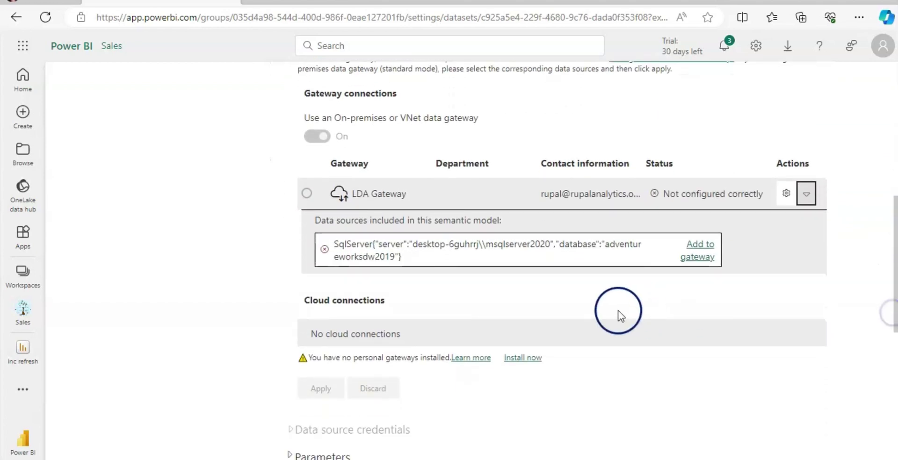
{"action": "left_click", "coordinate": [700, 255]}
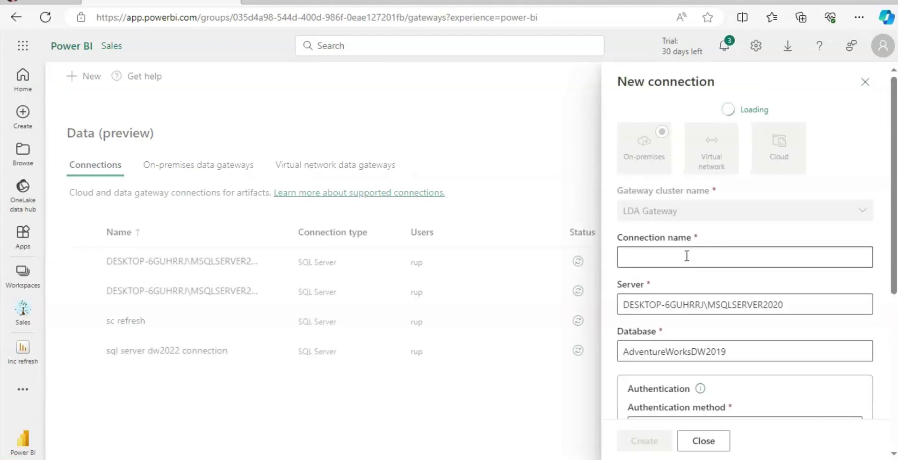
{"action": "left_click", "coordinate": [686, 256]}
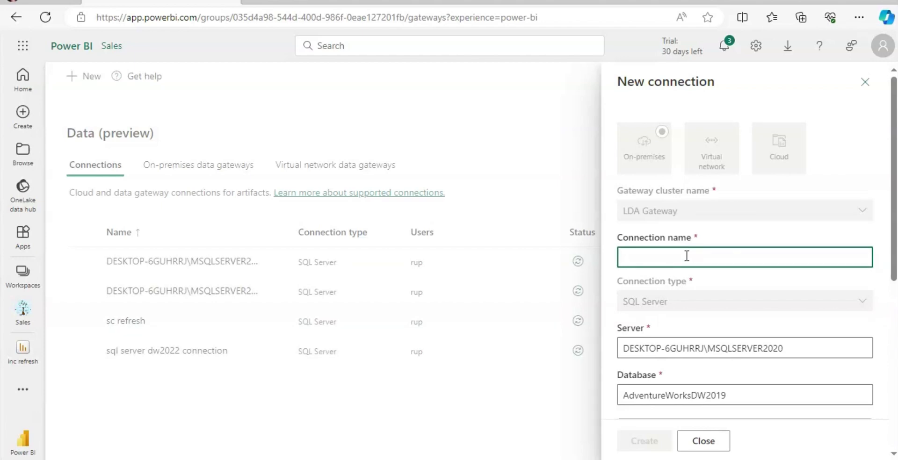
{"action": "left_click", "coordinate": [721, 263]}
{"action": "type", "text": "AdventureWorksDW2019"}
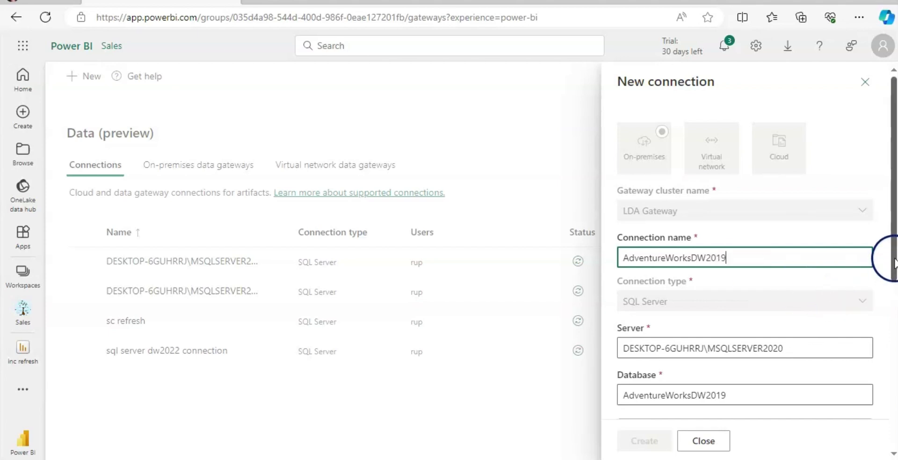
- Set the new connection's authentication method to Windows
{"action": "left_click_drag", "start_coordinate": [893, 259], "coordinate": [893, 319]}
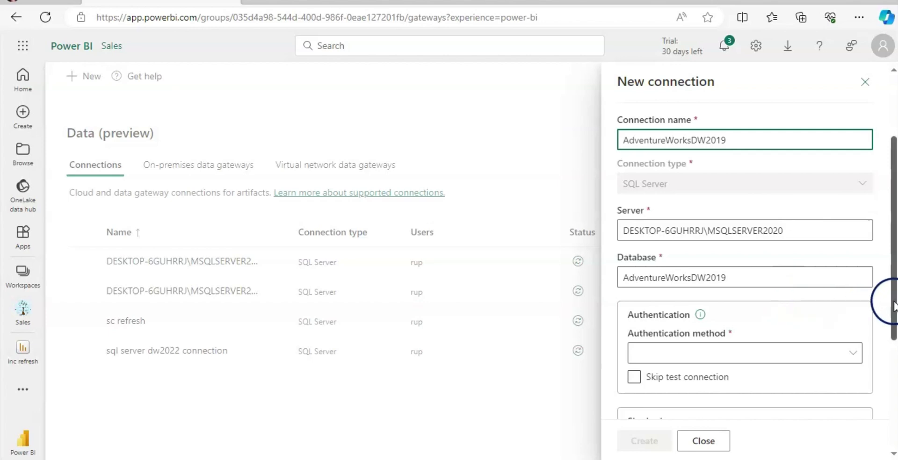
{"action": "left_click_drag", "start_coordinate": [893, 306], "coordinate": [888, 344]}
{"action": "left_click", "coordinate": [845, 284]}
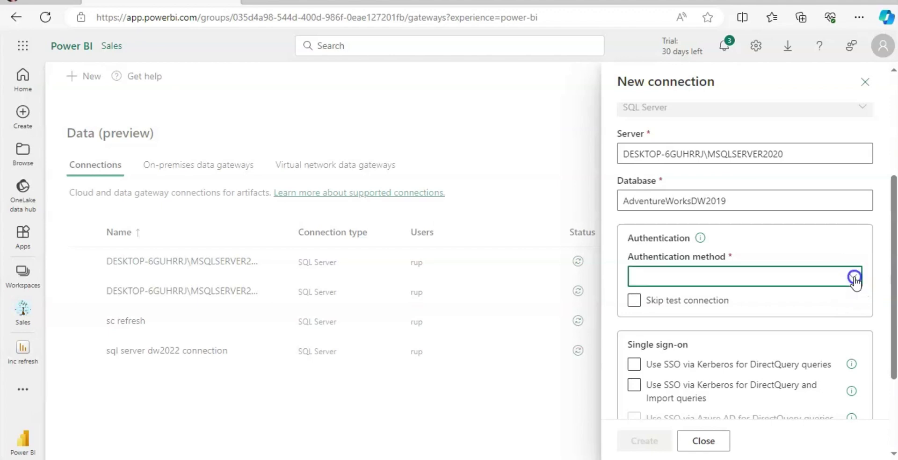
{"action": "left_click", "coordinate": [800, 282]}
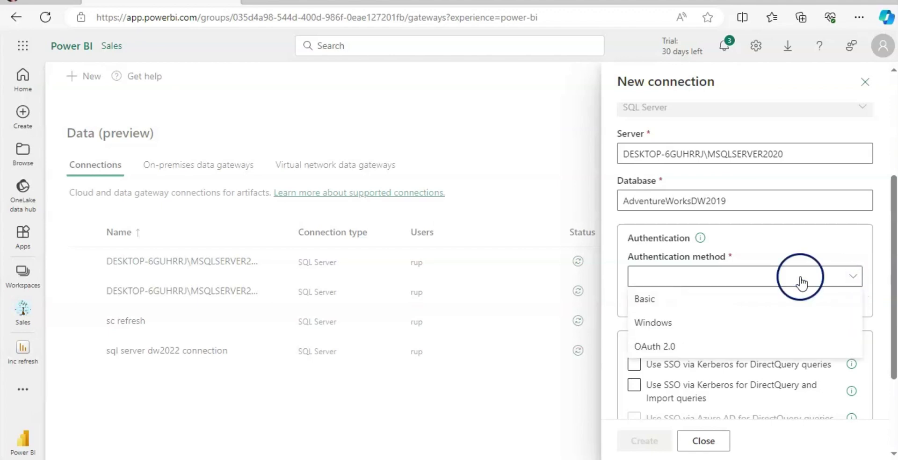
{"action": "left_click", "coordinate": [649, 323]}
- Fill in the Windows username and password, and create the gateway connection
{"action": "left_click", "coordinate": [668, 317]}
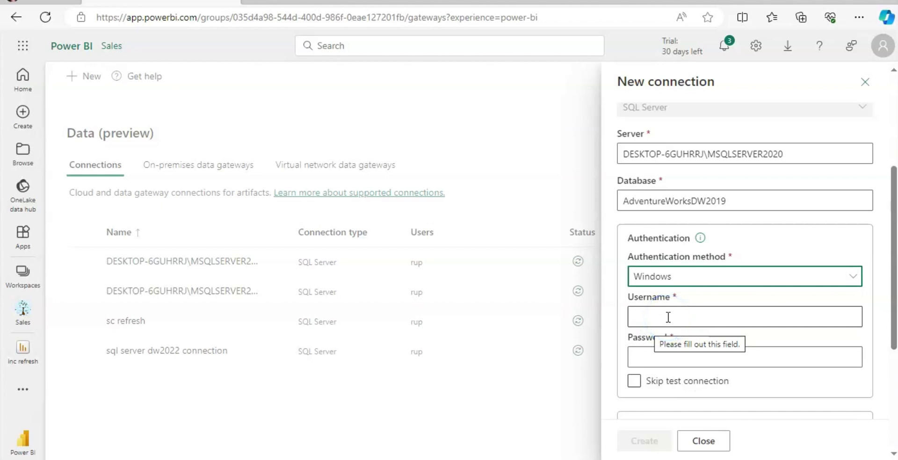
{"action": "left_click", "coordinate": [668, 317]}
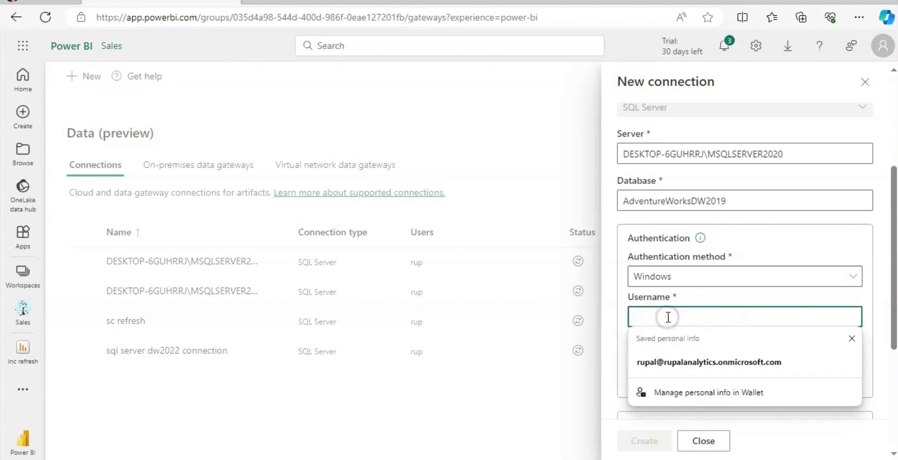
{"action": "key", "text": "Down"}
{"action": "key", "text": "Return"}
{"action": "left_click", "coordinate": [893, 337]}
{"action": "left_click_drag", "start_coordinate": [893, 339], "coordinate": [885, 449]}
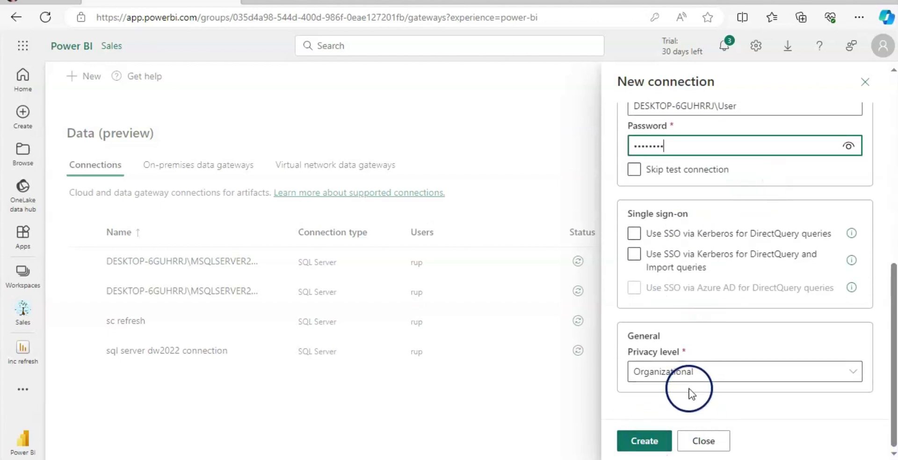
{"action": "left_click", "coordinate": [647, 444]}
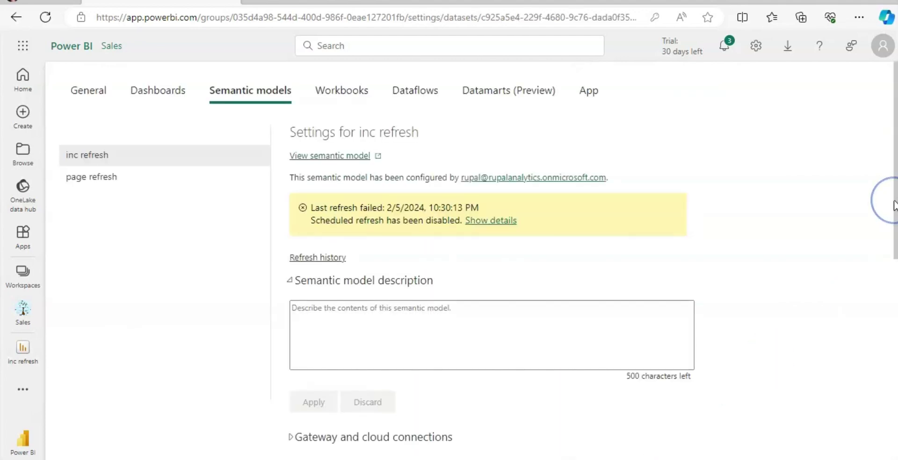
- Map the model's SQL Server data source to the AdventureWorksDW2019 connection on LDA Gateway and apply the change
{"action": "left_click_drag", "start_coordinate": [892, 201], "coordinate": [885, 311]}
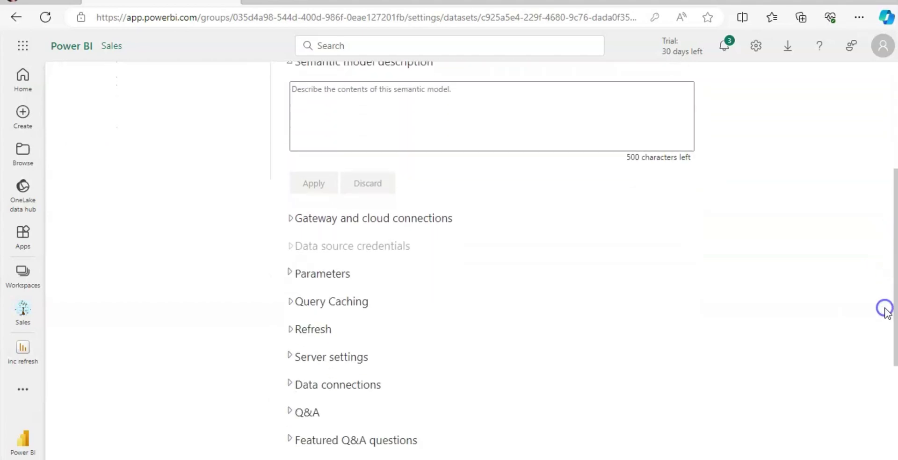
{"action": "left_click", "coordinate": [290, 220]}
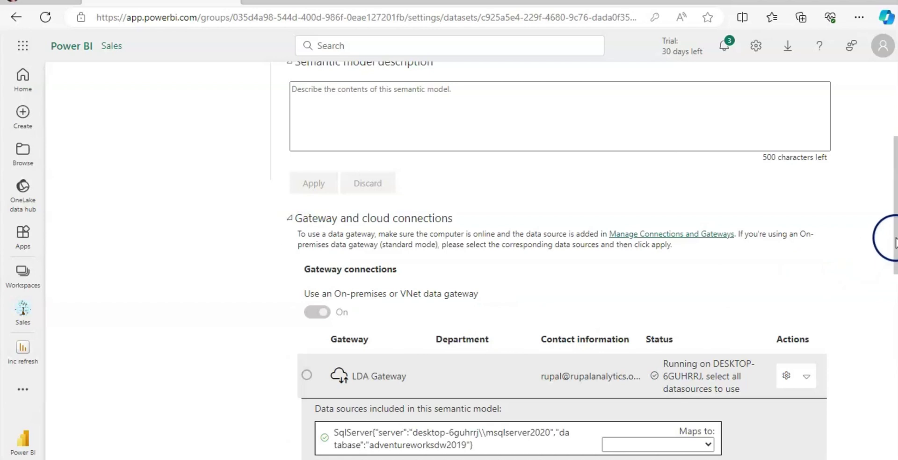
{"action": "left_click_drag", "start_coordinate": [894, 244], "coordinate": [893, 309]}
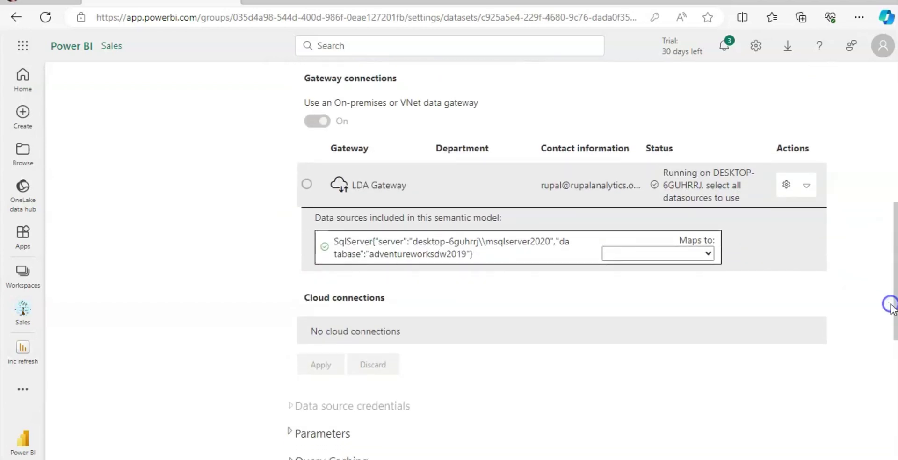
{"action": "left_click", "coordinate": [708, 255]}
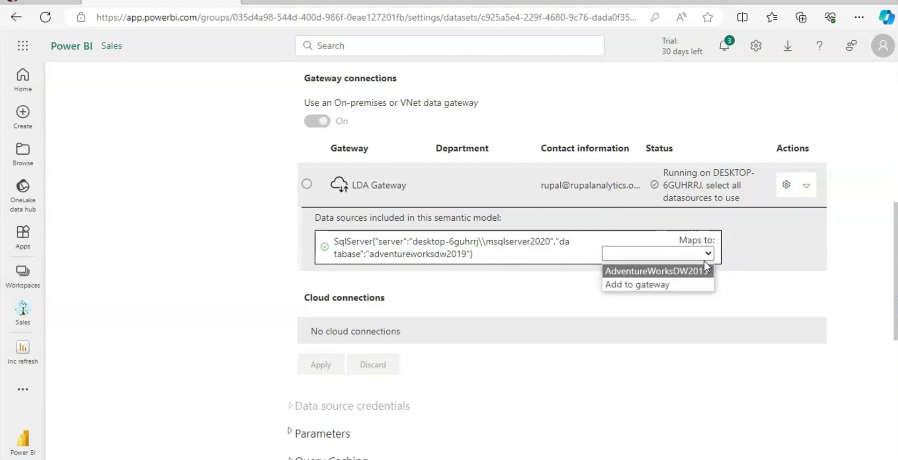
{"action": "left_click", "coordinate": [703, 271]}
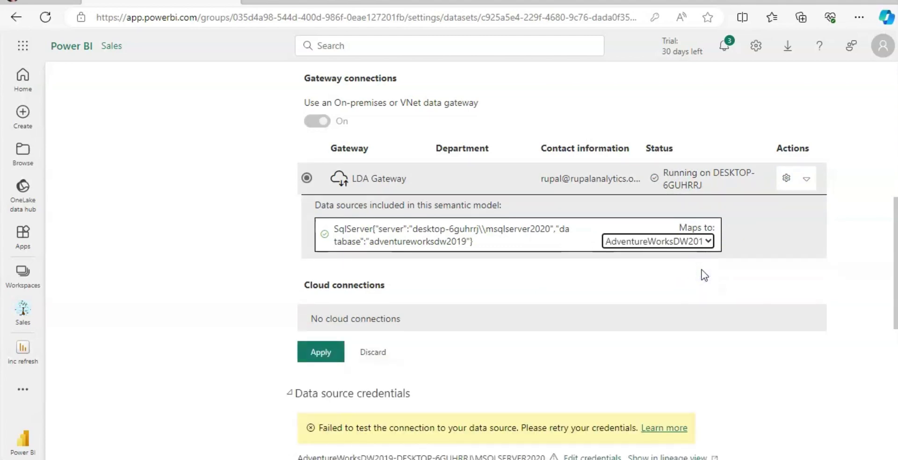
{"action": "left_click", "coordinate": [321, 353]}
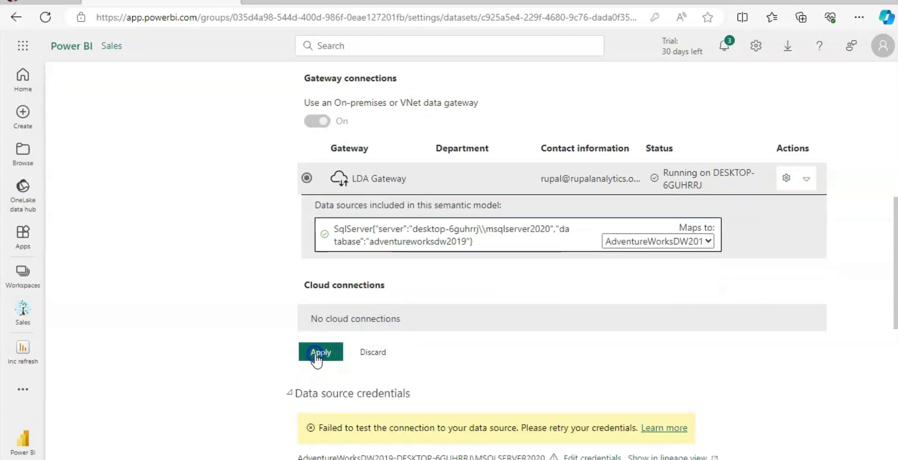
{"action": "left_click", "coordinate": [640, 112]}
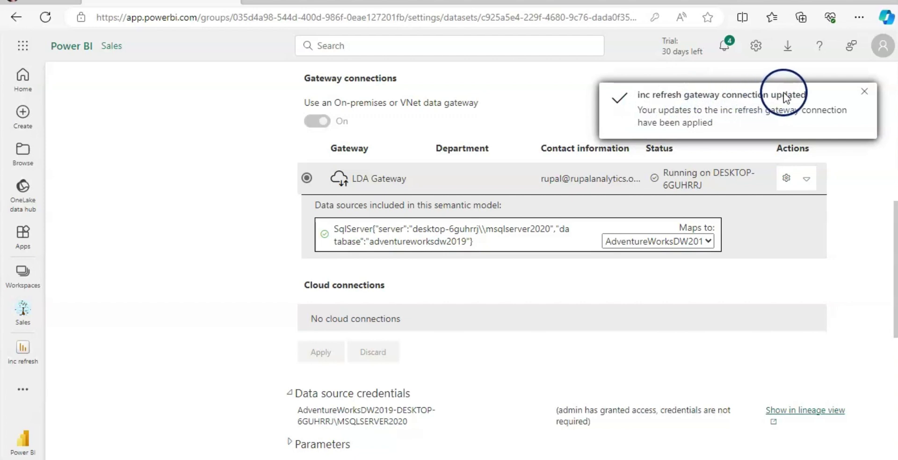
{"action": "left_click", "coordinate": [863, 91]}
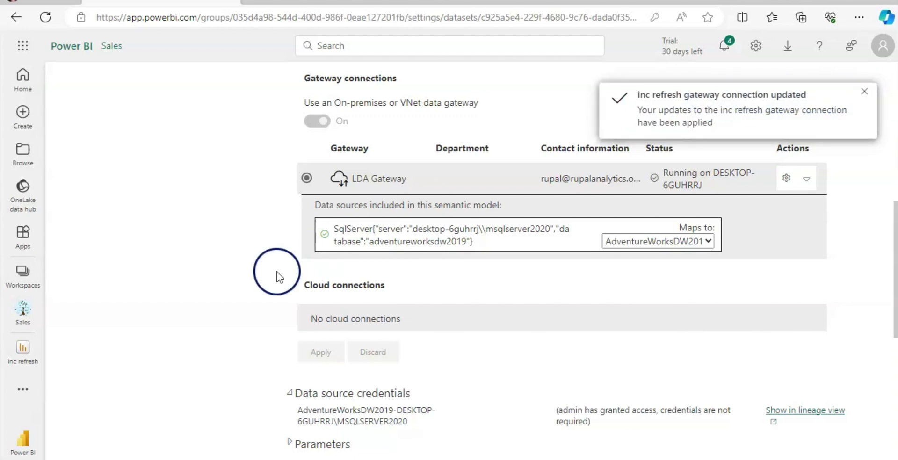
- Run an on-demand refresh of the inc refresh semantic model in the Sales workspace
{"action": "left_click", "coordinate": [23, 310]}
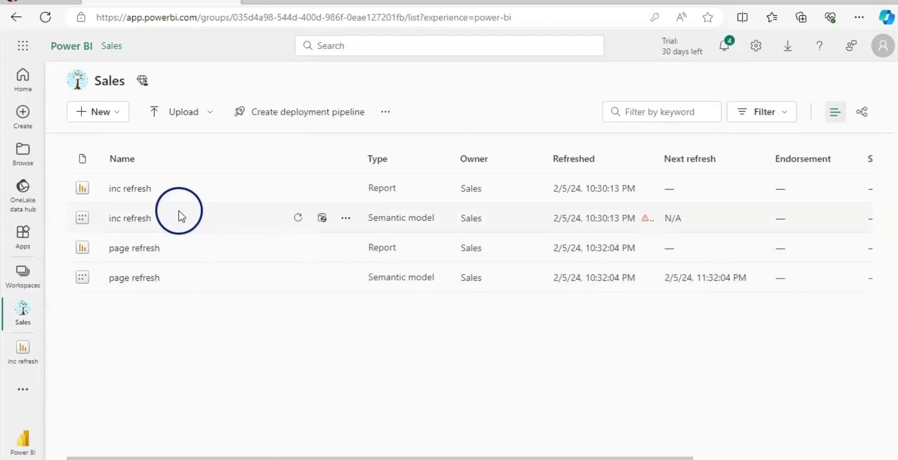
{"action": "left_click", "coordinate": [297, 218]}
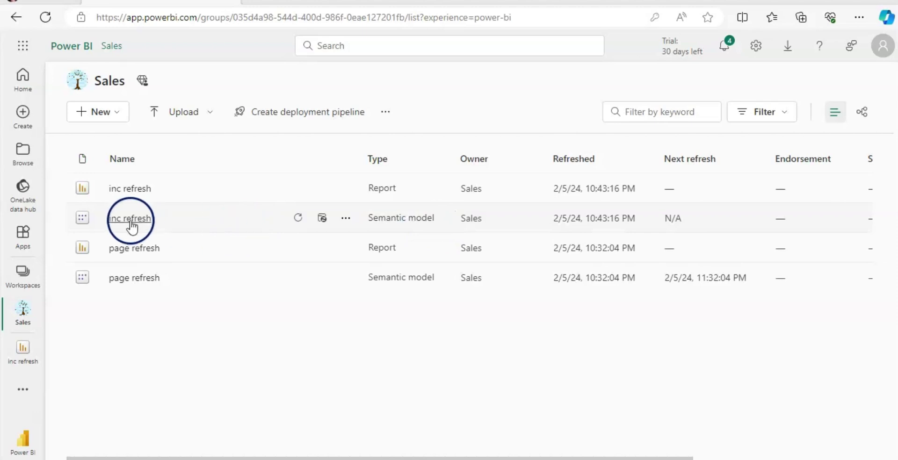
- Open the inc refresh report, reload it, and examine the date range of the SalesAmount by OrderDate chart
{"action": "left_click", "coordinate": [137, 192]}
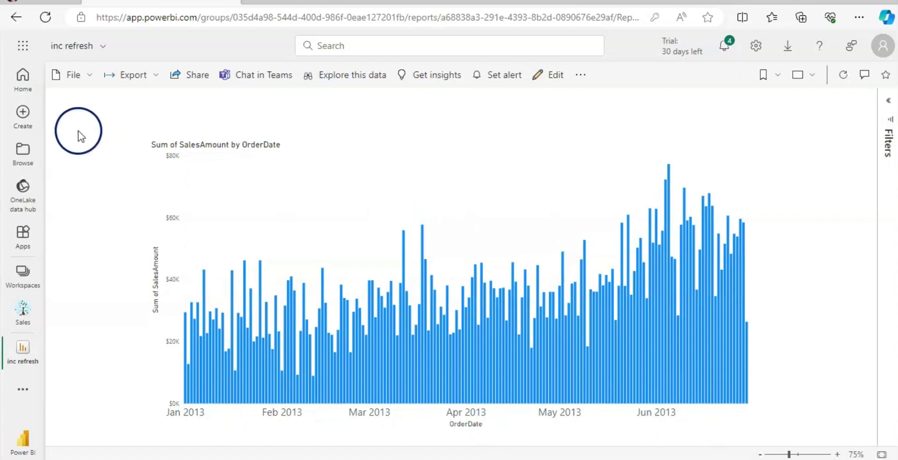
{"action": "left_click", "coordinate": [47, 19]}
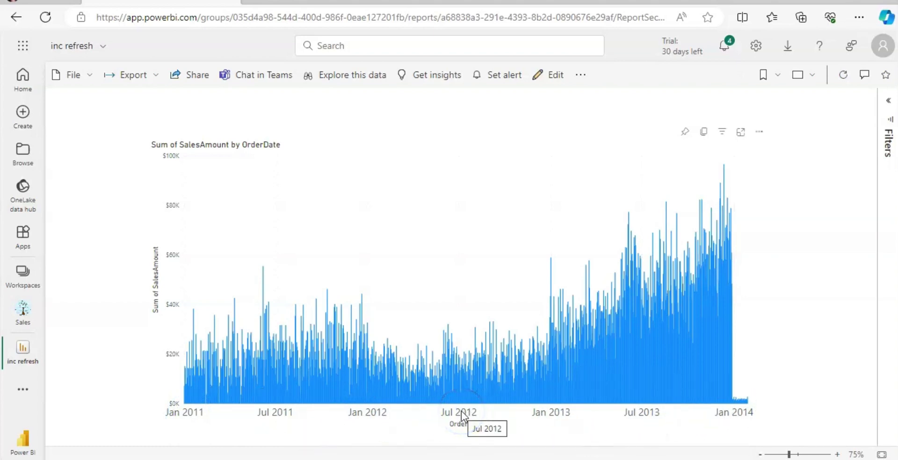
{"action": "left_click", "coordinate": [17, 330]}
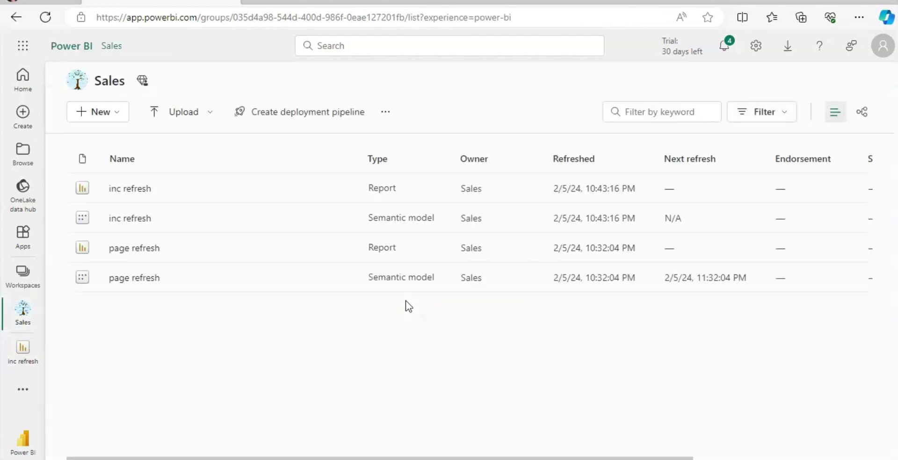
{"action": "left_click", "coordinate": [439, 219]}
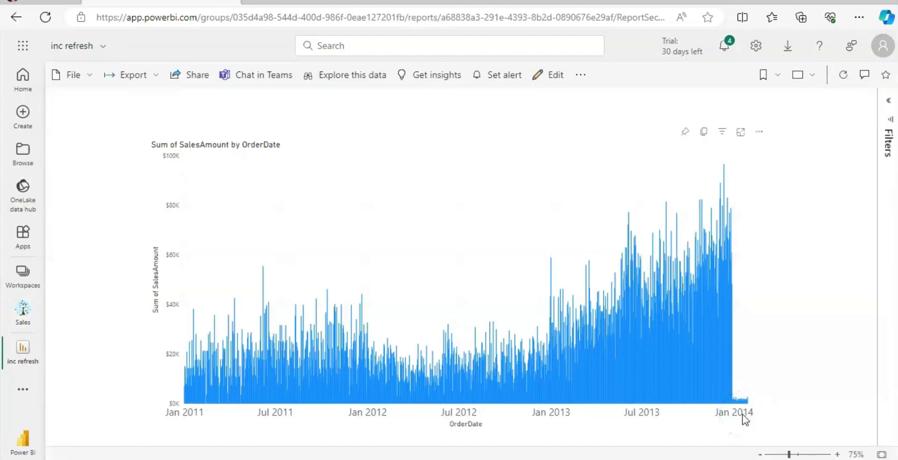